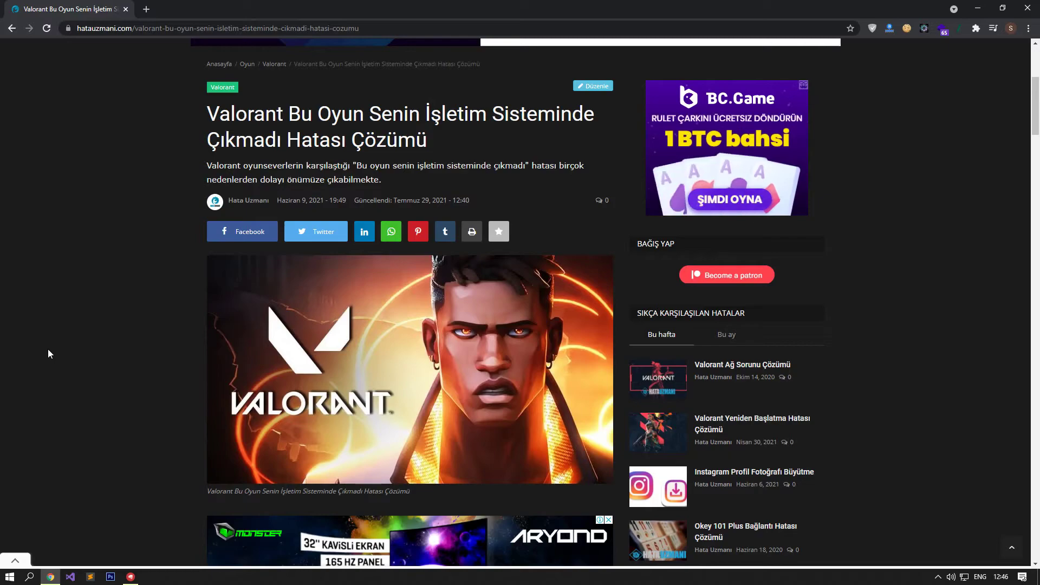
# Step: Read the article's cause and first fix for the "Bu oyun senin işletim sisteminde çıkmadı" error, and view the error in the Valorant launcher
pyautogui.scroll(-9, 48, 354)
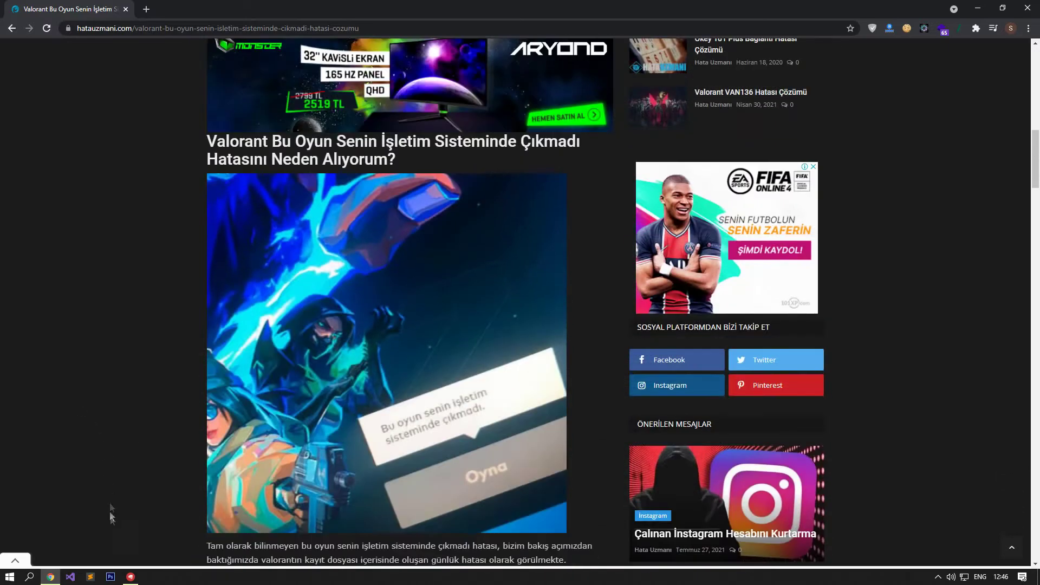
pyautogui.click(130, 576)
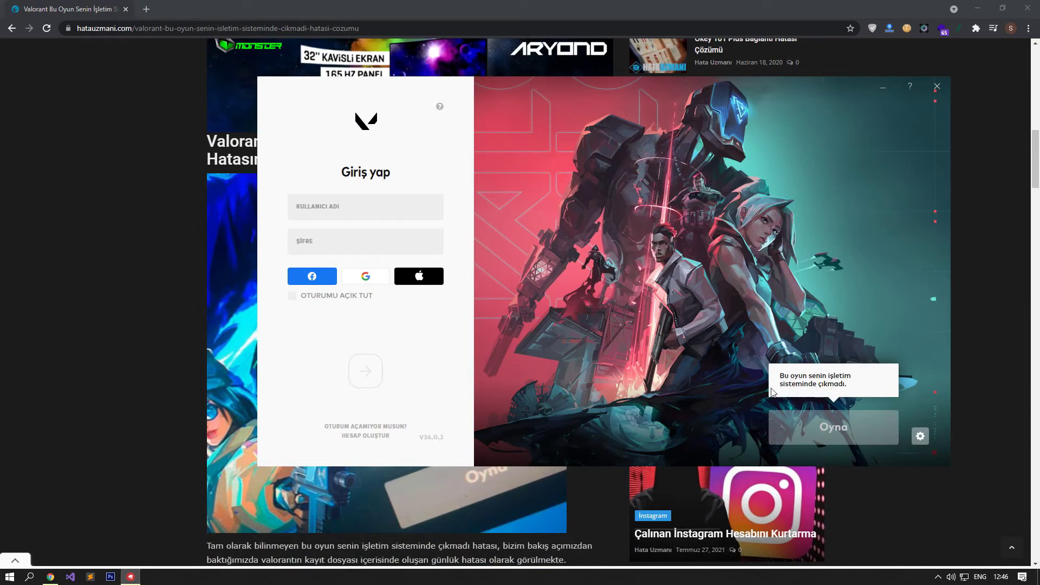
pyautogui.click(167, 367)
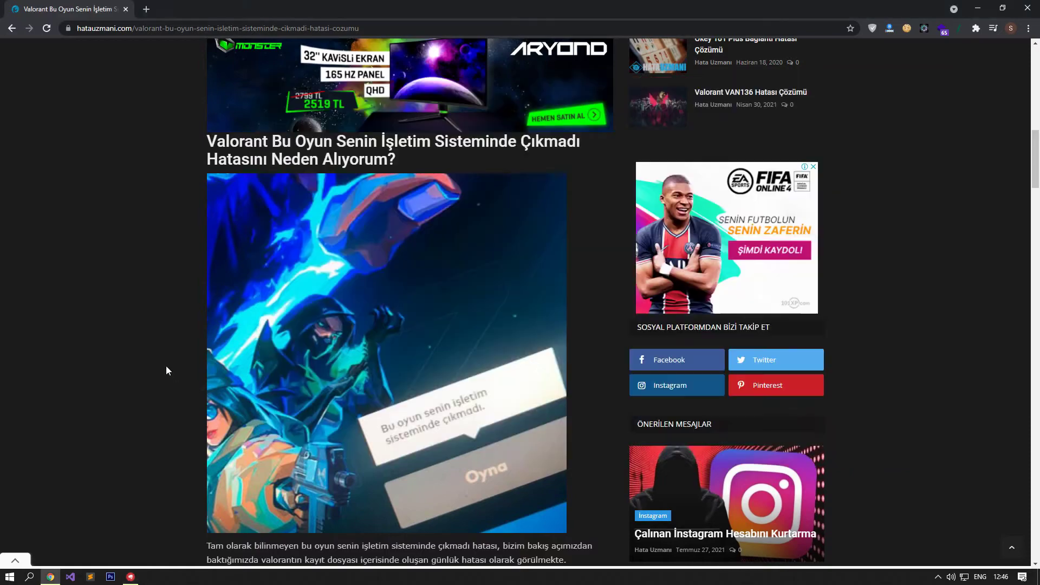
pyautogui.scroll(-5, 167, 370)
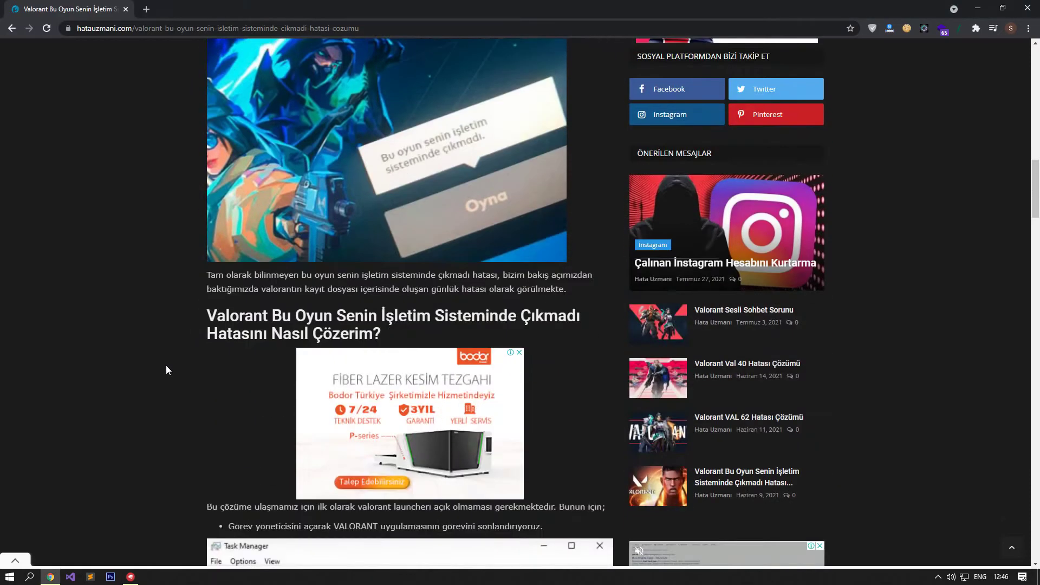
pyautogui.scroll(-1, 166, 370)
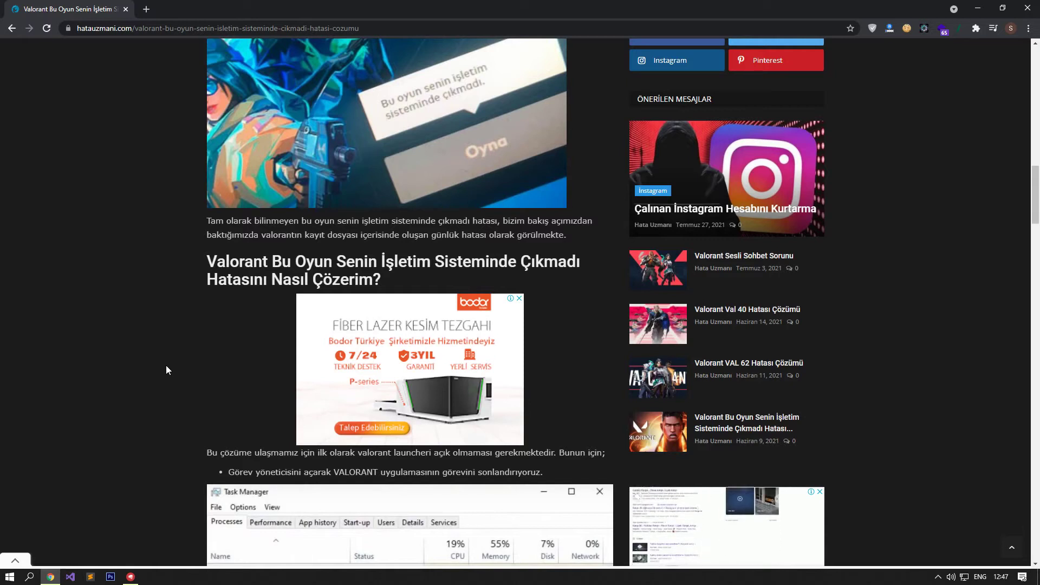
pyautogui.scroll(-6, 166, 367)
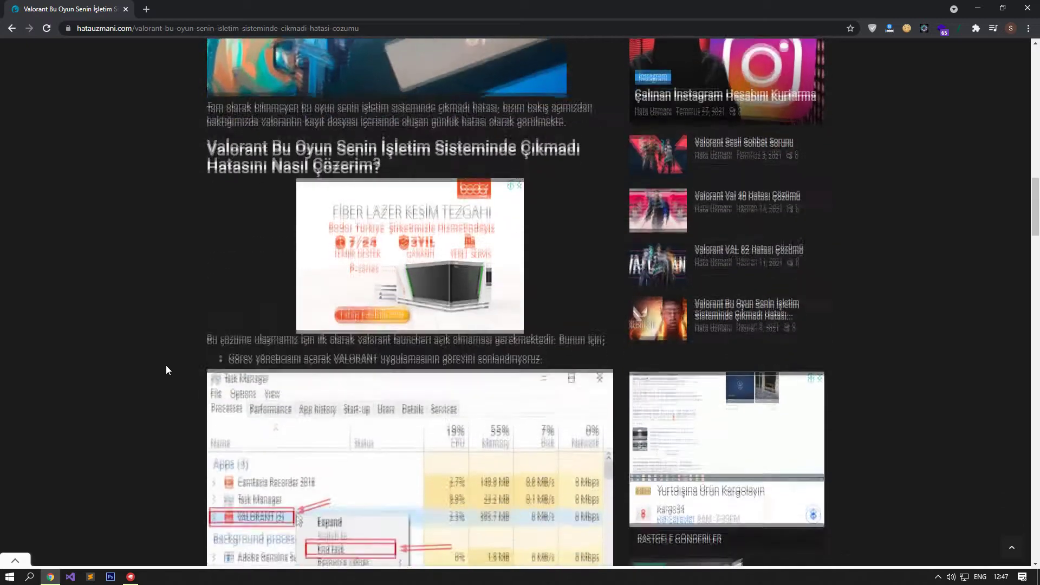
pyautogui.scroll(-1, 166, 366)
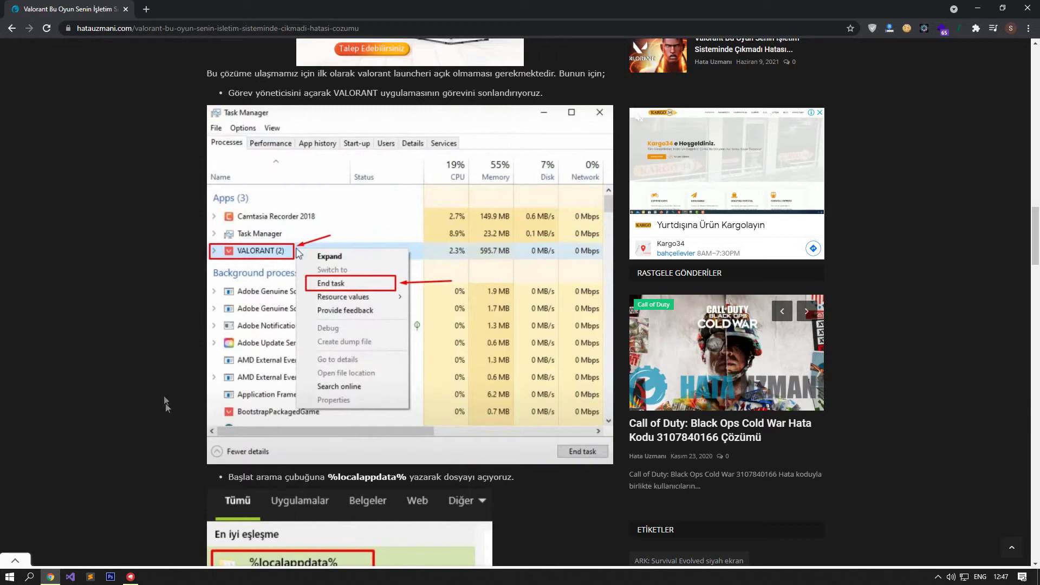
# Step: Open Task Manager and end the vgc.exe process from the detailed process list
pyautogui.rightClick(225, 575)
pyautogui.click(244, 531)
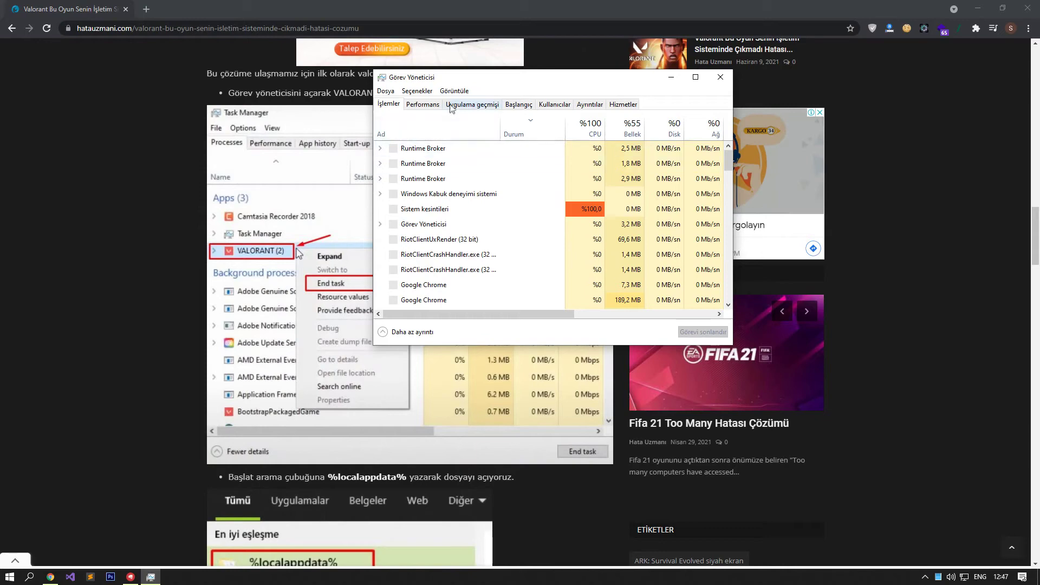
pyautogui.moveTo(472, 79); pyautogui.dragTo(569, 103)
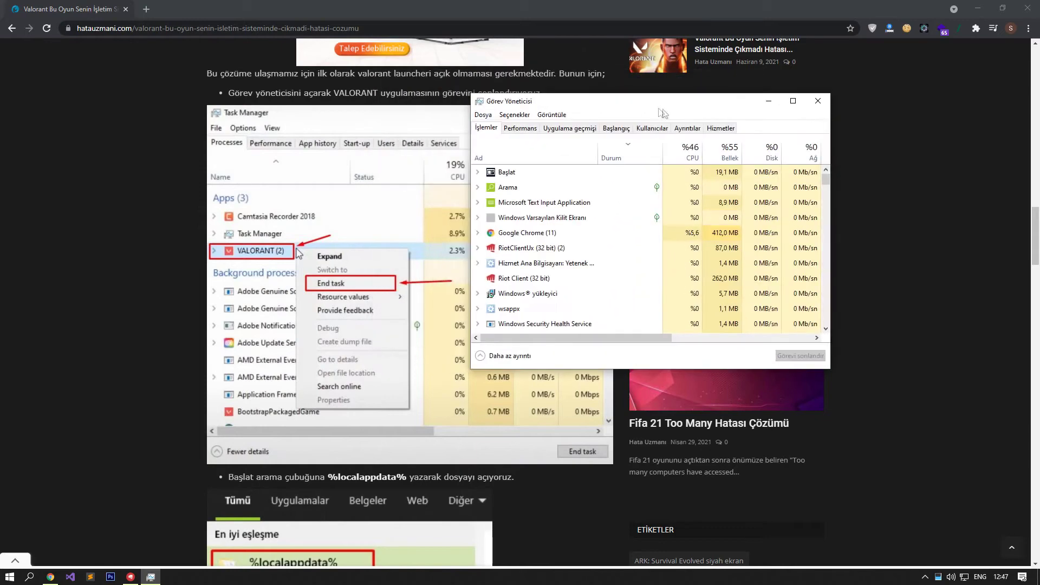
pyautogui.click(687, 127)
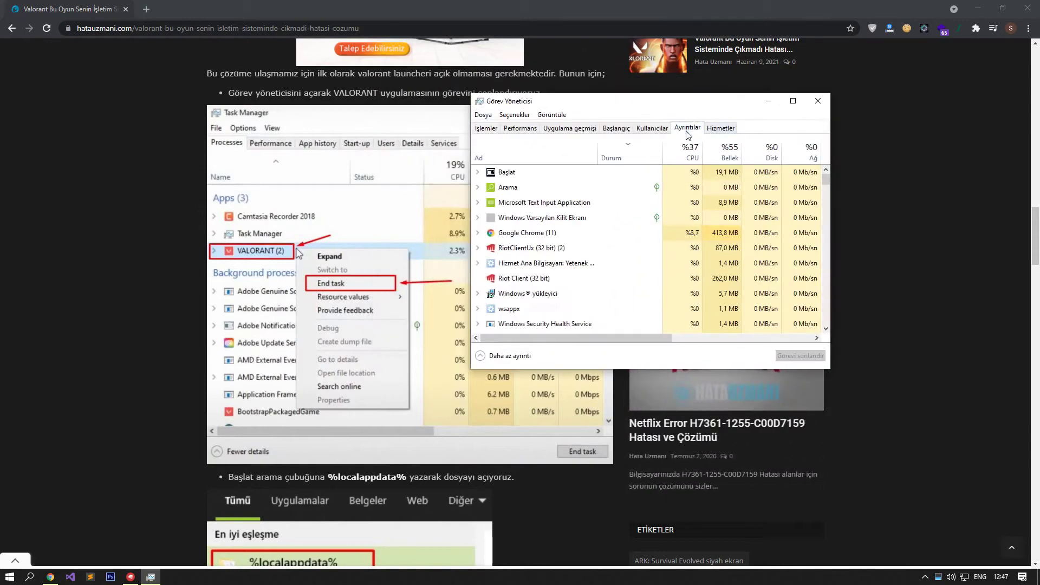
pyautogui.click(568, 222)
pyautogui.press('v')
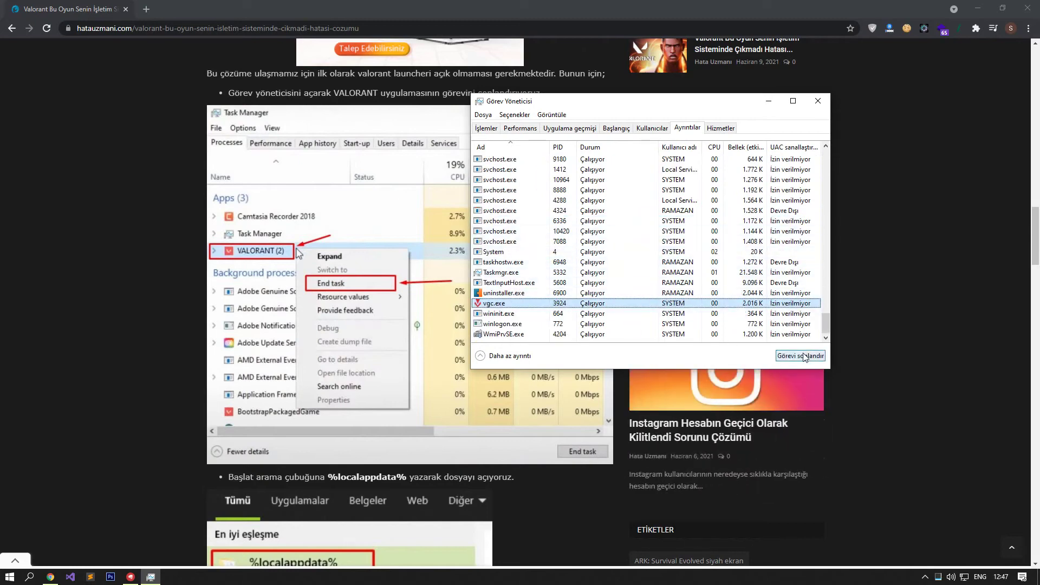
pyautogui.press('Delete')
pyautogui.click(528, 307)
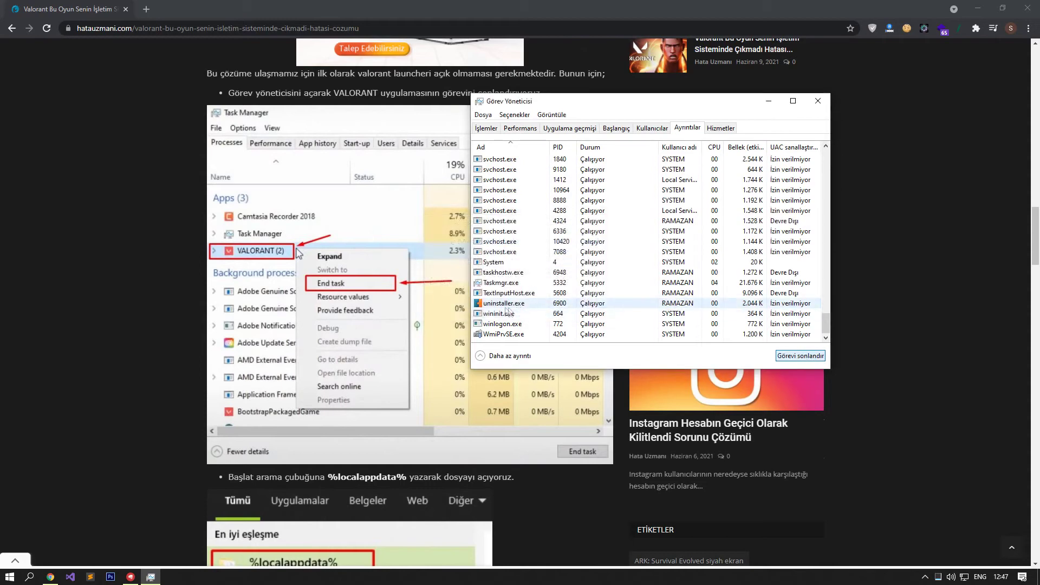
# Step: End RiotClientServices.exe and the remaining Riot client processes in Task Manager
pyautogui.scroll(5, 618, 261)
pyautogui.scroll(10, 618, 262)
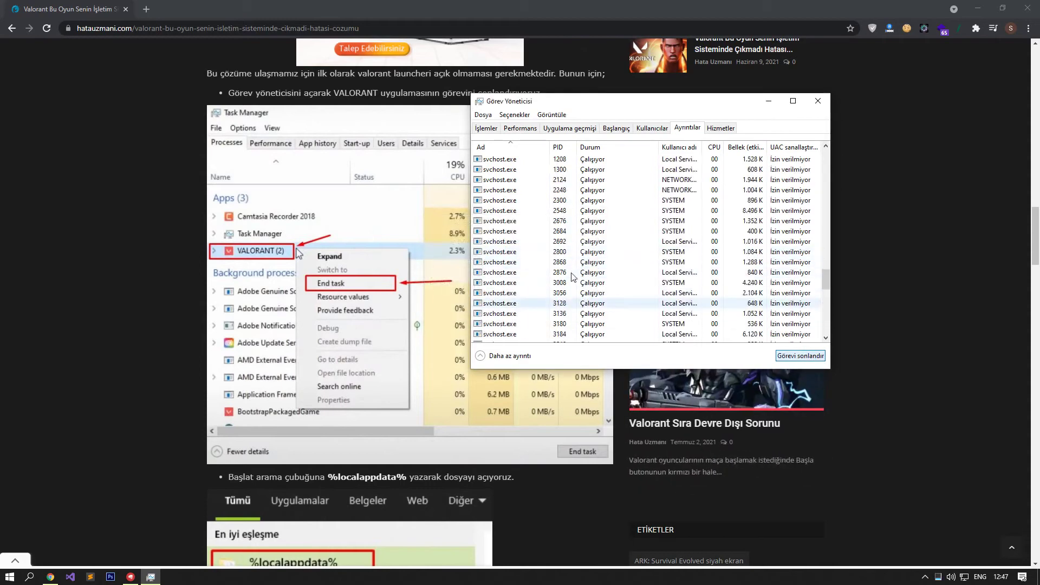
pyautogui.scroll(1, 560, 303)
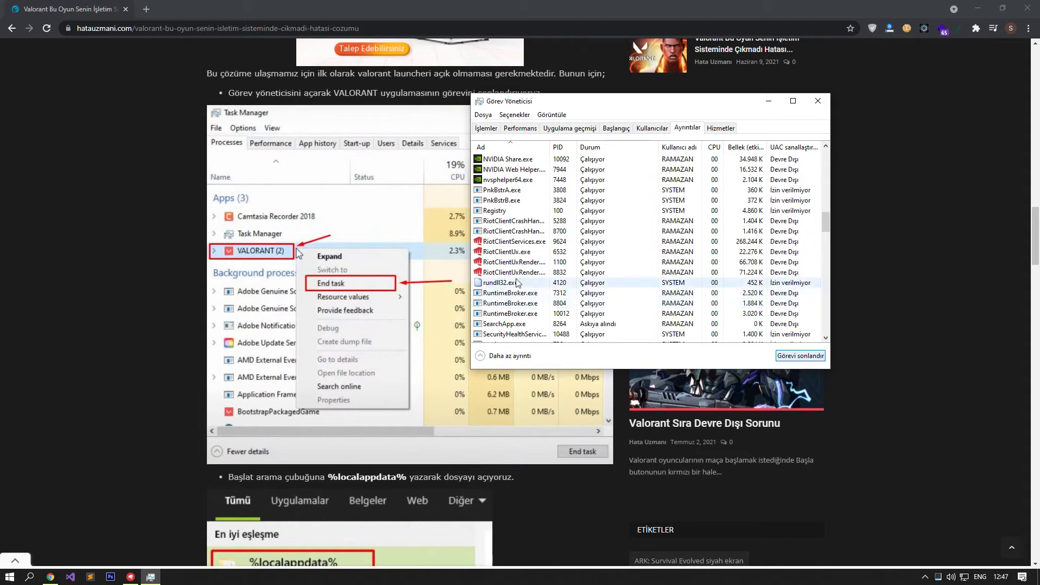
pyautogui.click(544, 242)
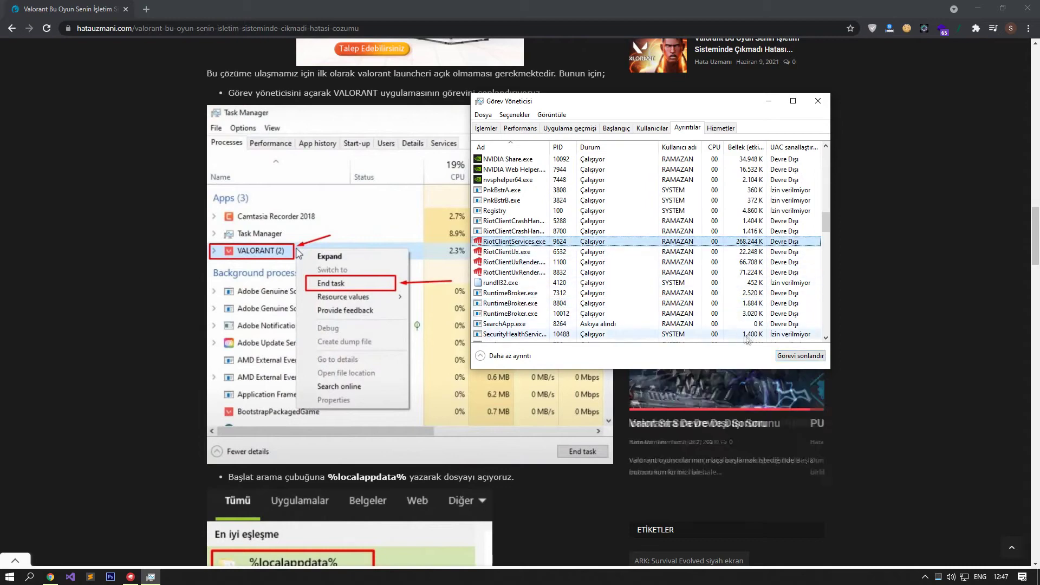
pyautogui.click(800, 356)
pyautogui.click(526, 313)
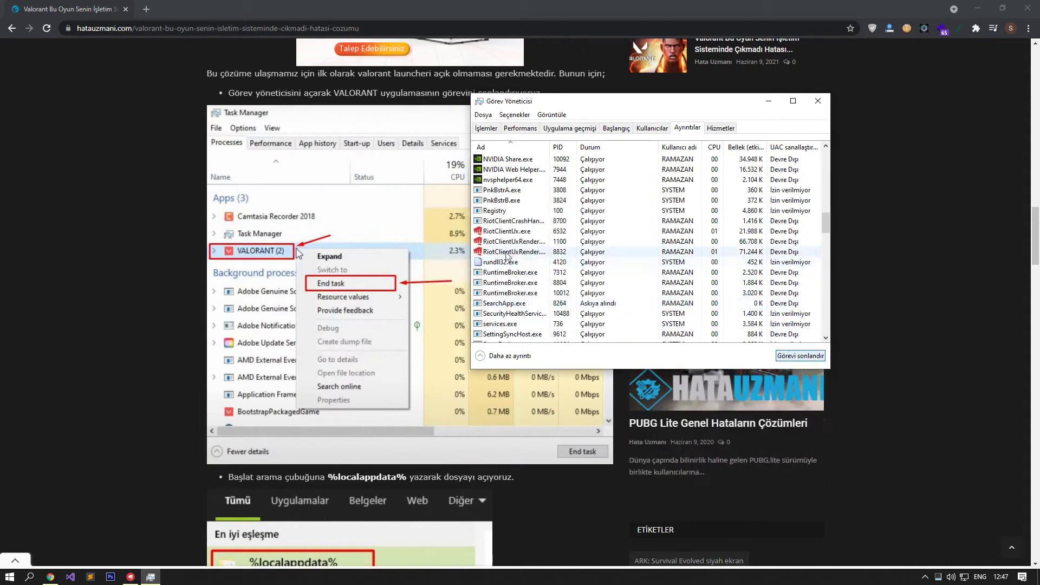
pyautogui.click(801, 356)
pyautogui.click(530, 312)
# Step: Check the whole process list for leftover Riot or Valorant processes and close Task Manager
pyautogui.scroll(10, 545, 276)
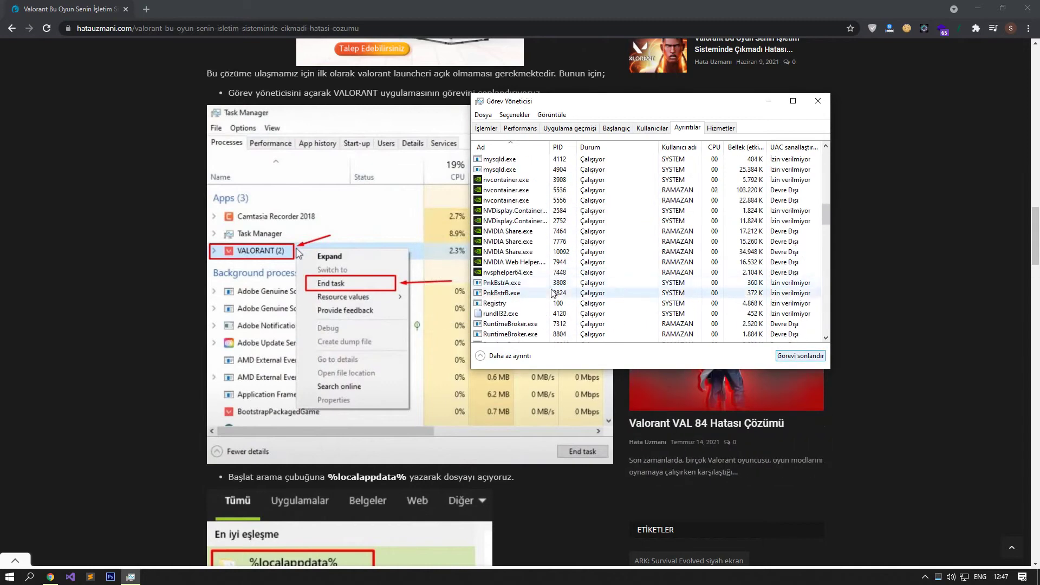
pyautogui.click(539, 213)
pyautogui.write('runtime')
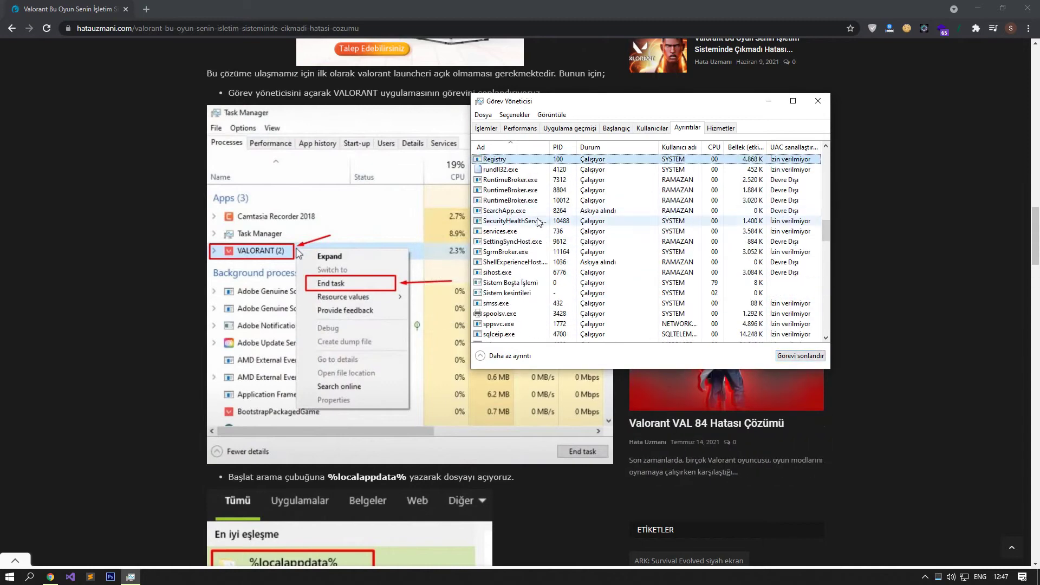
pyautogui.scroll(10, 558, 271)
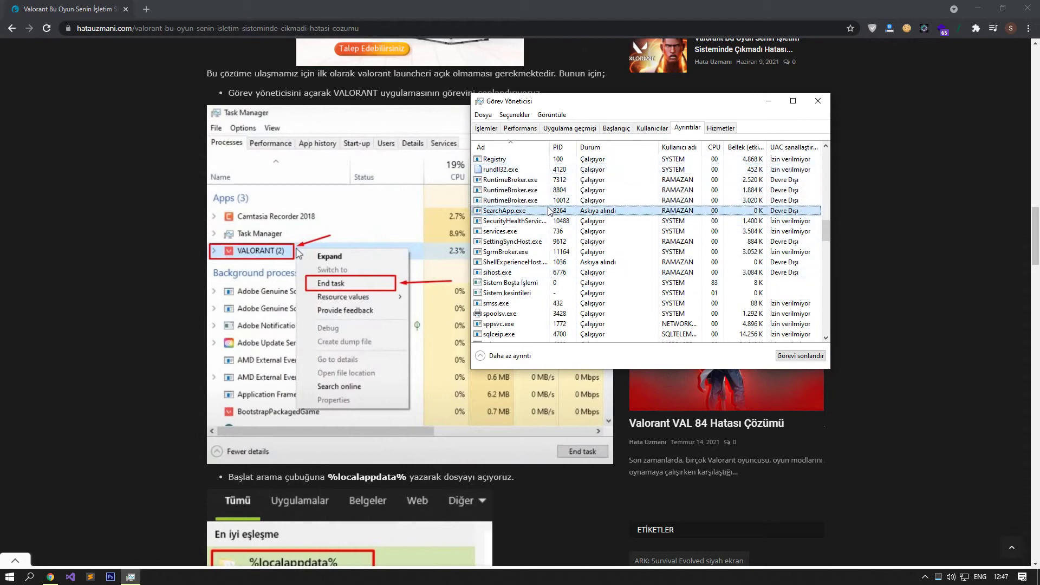
pyautogui.scroll(5, 564, 264)
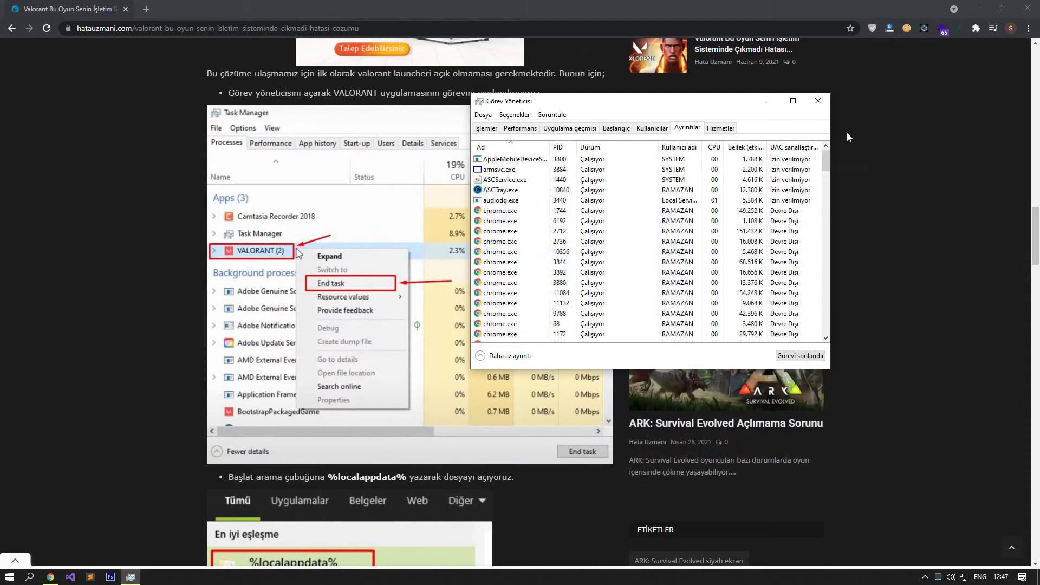
pyautogui.moveTo(830, 157); pyautogui.dragTo(845, 330)
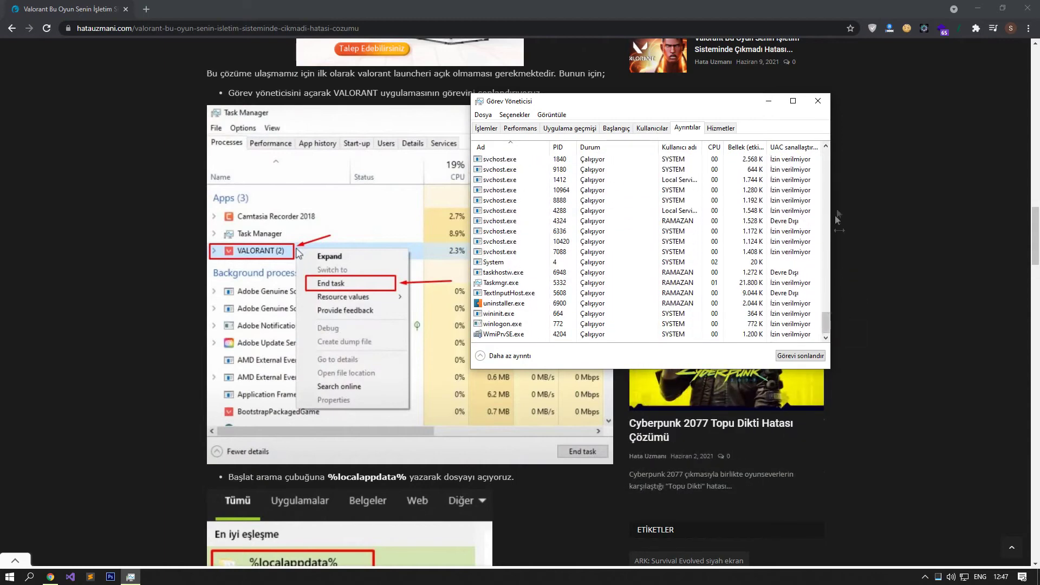
pyautogui.click(818, 101)
# Step: Copy the text %localappdata% from the article's instruction on opening the folder
pyautogui.scroll(-3, 529, 214)
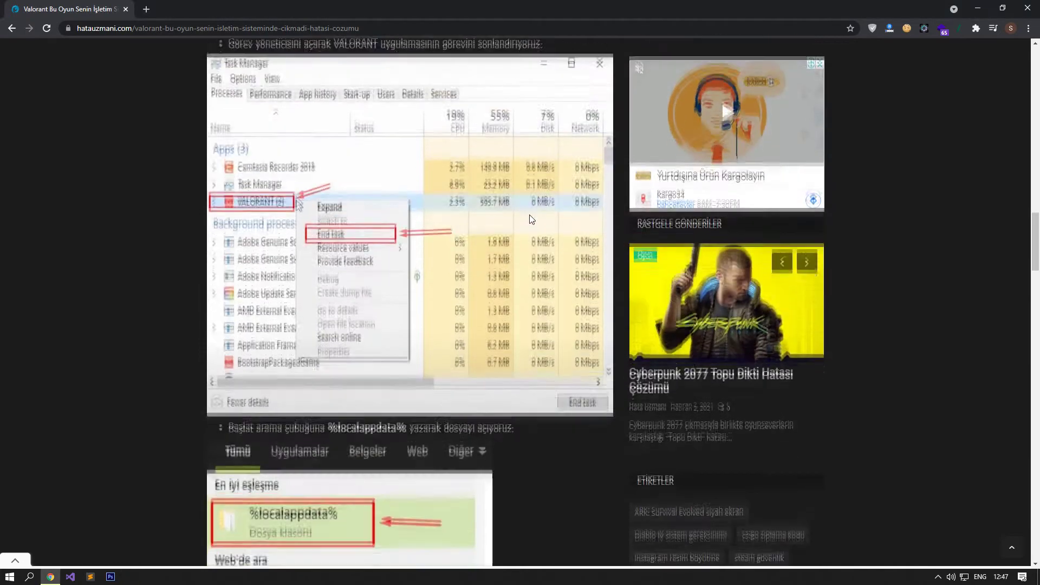
pyautogui.scroll(-3, 528, 215)
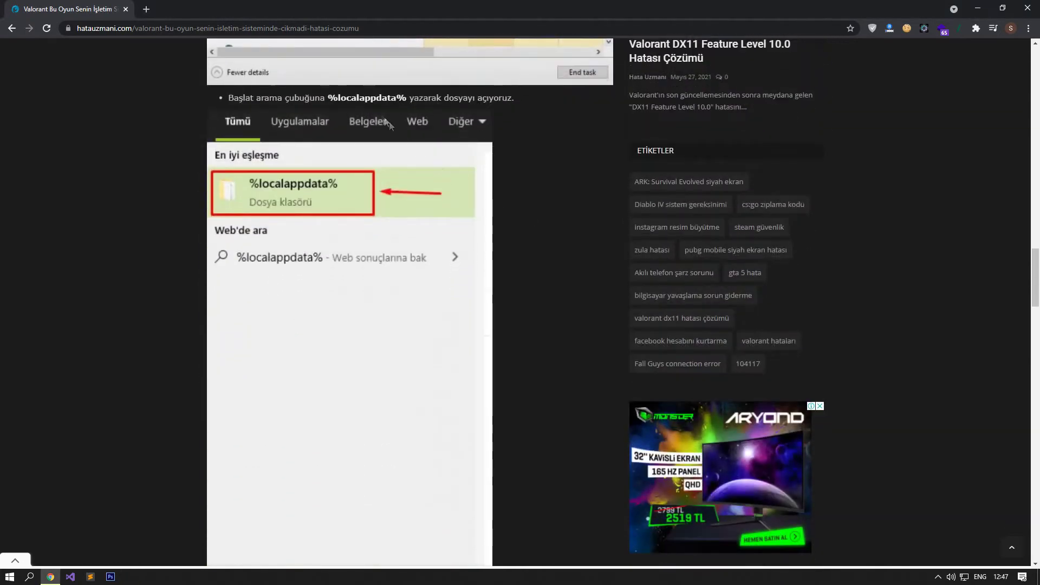
pyautogui.moveTo(328, 100); pyautogui.dragTo(406, 101)
pyautogui.hotkey('ctrl', 'c')
pyautogui.rightClick(395, 102)
pyautogui.click(410, 109)
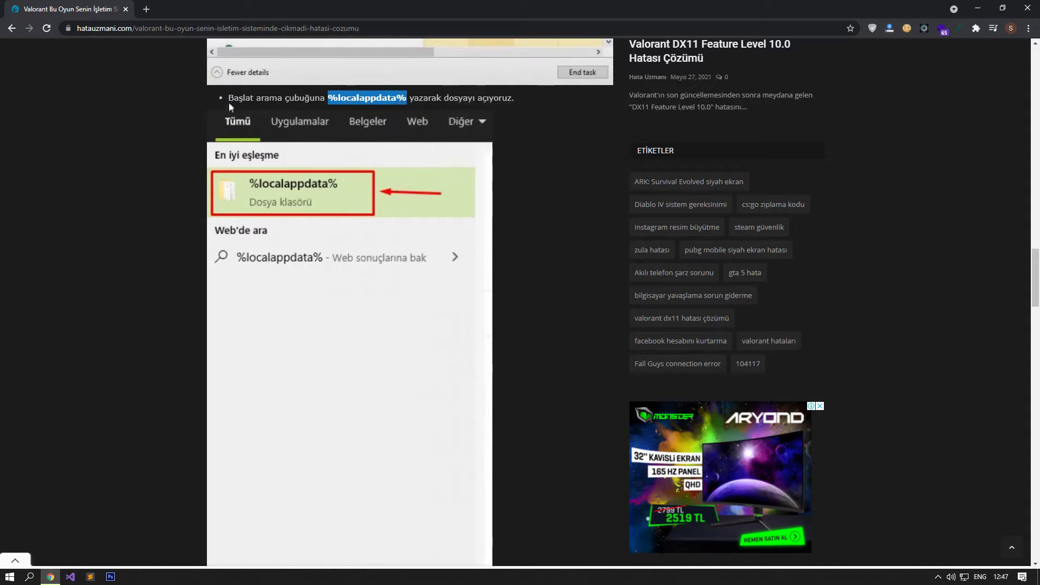
pyautogui.click(201, 157)
# Step: Search Windows for the copied %localappdata% path and open the matching folder
pyautogui.click(30, 576)
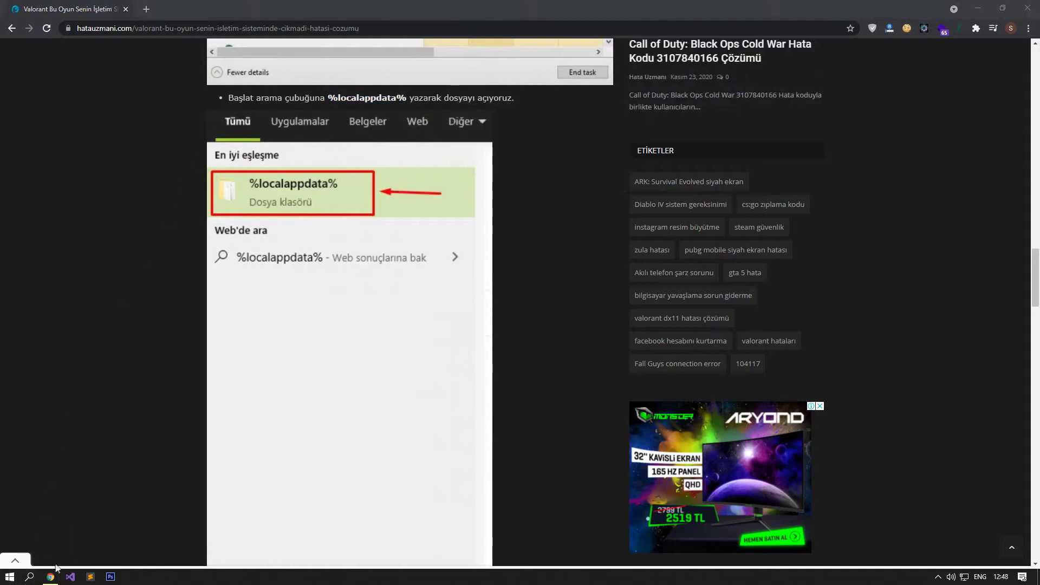
pyautogui.hotkey('ctrl', 'v')
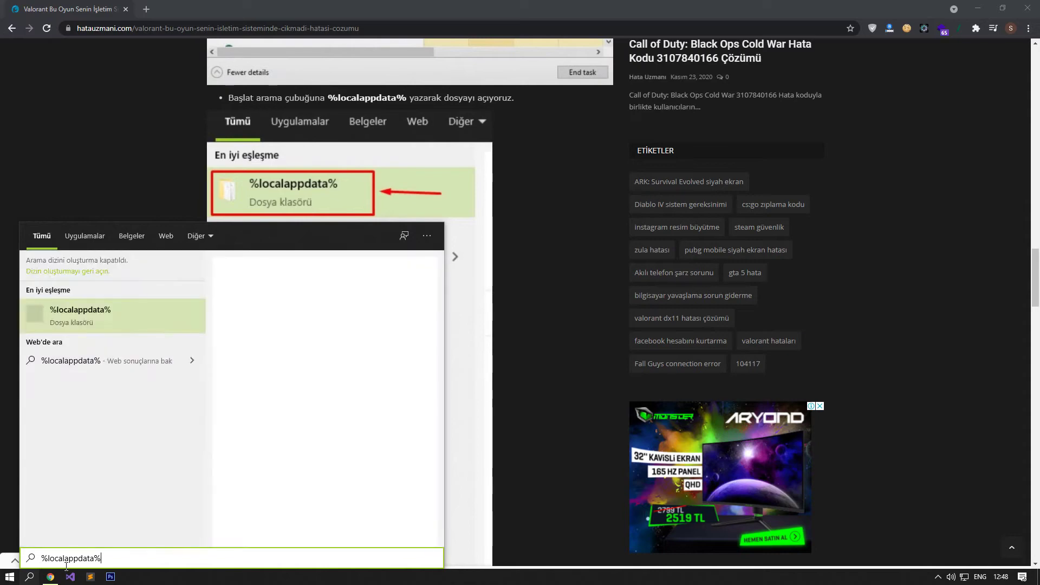
pyautogui.click(105, 317)
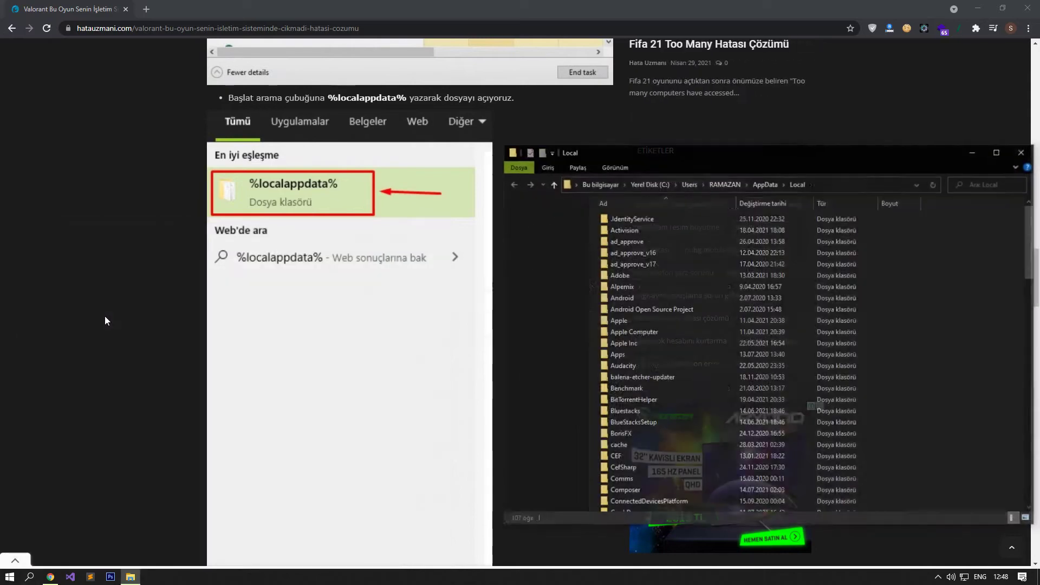
# Step: Find the VALORANT folder inside AppData\Local and open it
pyautogui.scroll(-7, 105, 316)
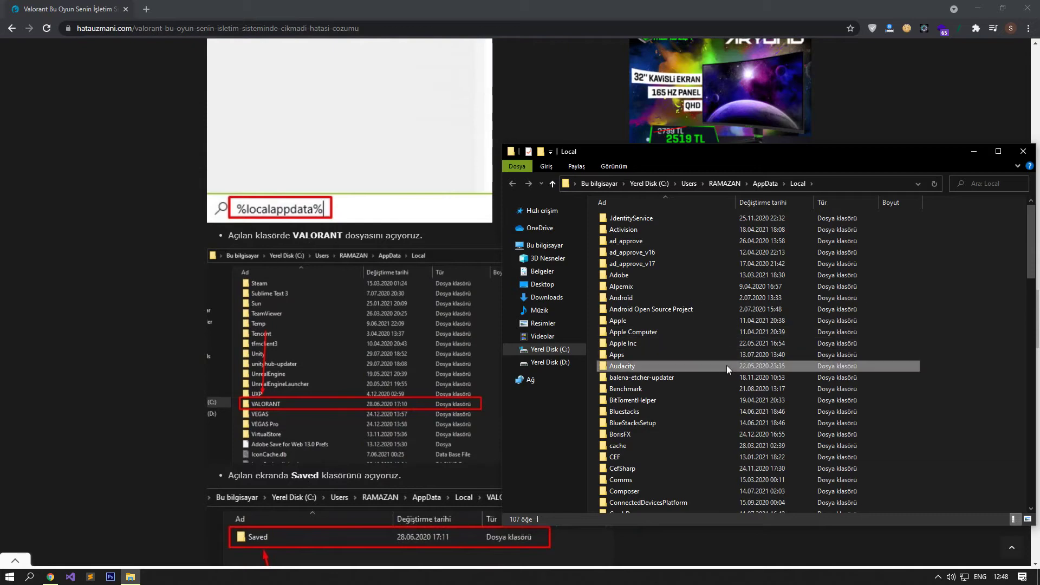
pyautogui.scroll(-20, 677, 363)
pyautogui.click(640, 393)
pyautogui.doubleClick(627, 391)
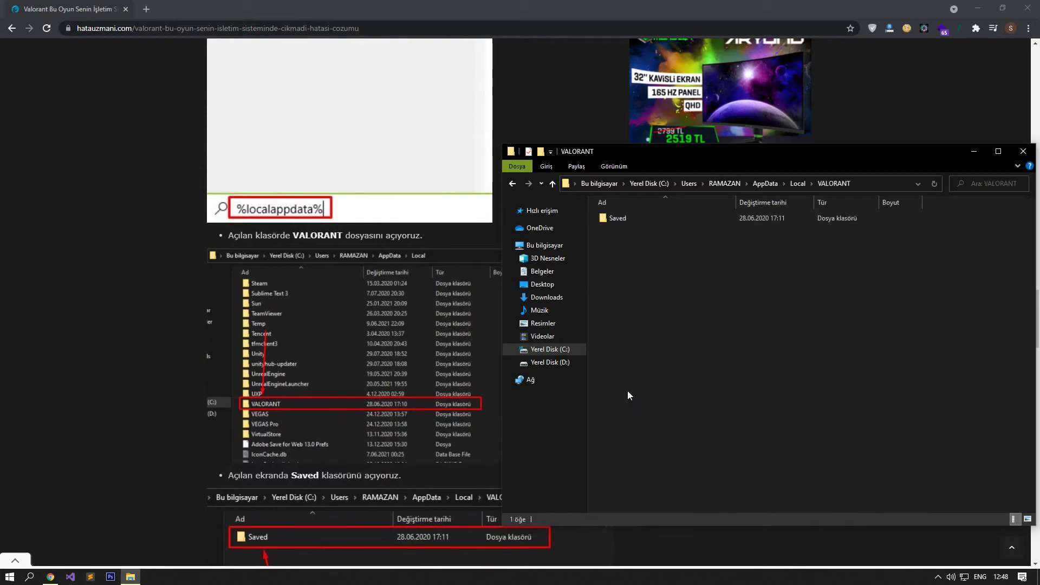
# Step: Open the Saved folder inside VALORANT and go into its Logs subfolder, following the article's instructions
pyautogui.scroll(-4, 383, 384)
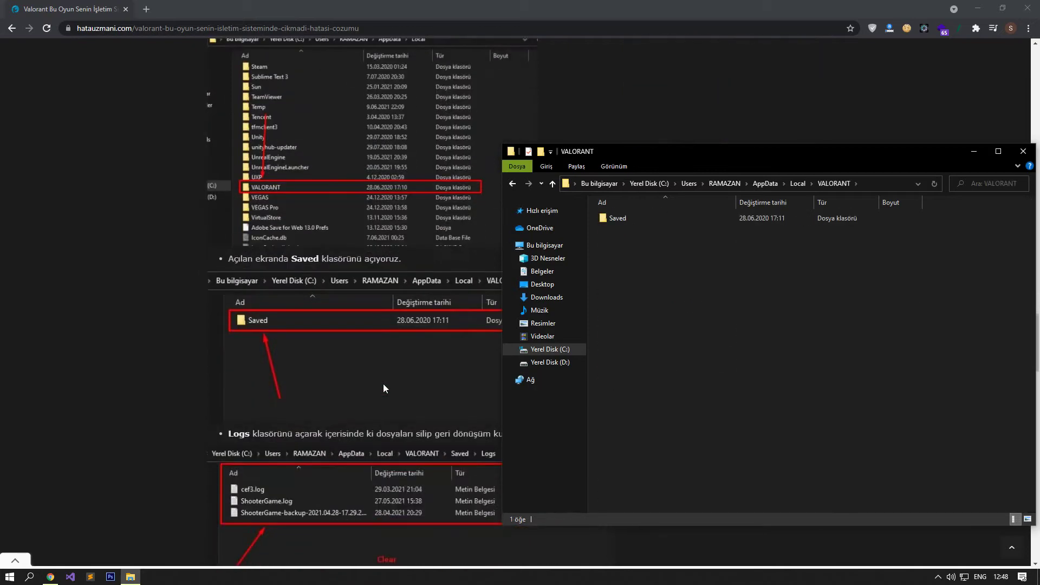
pyautogui.scroll(-2, 383, 382)
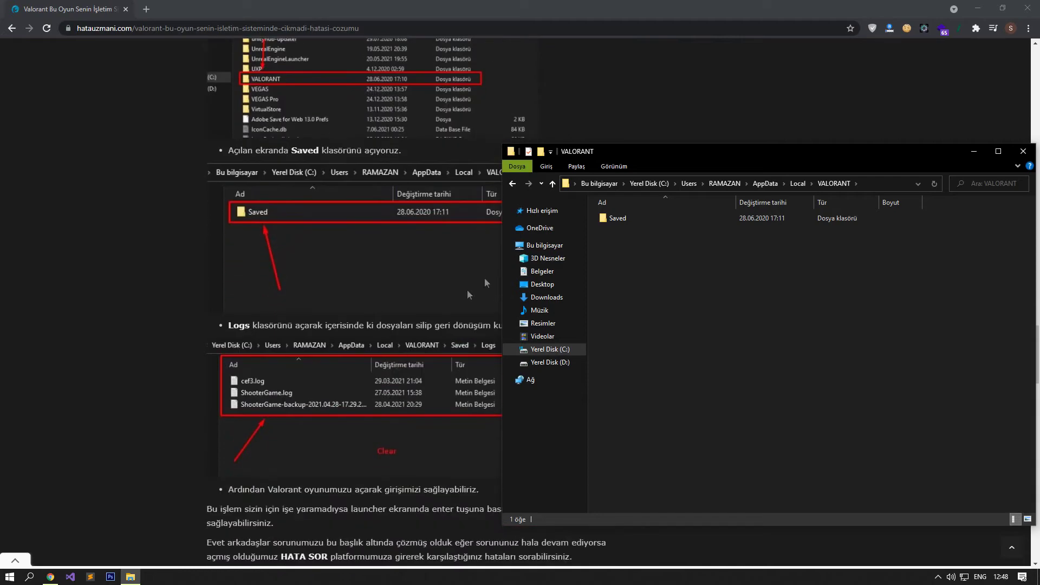
pyautogui.doubleClick(643, 219)
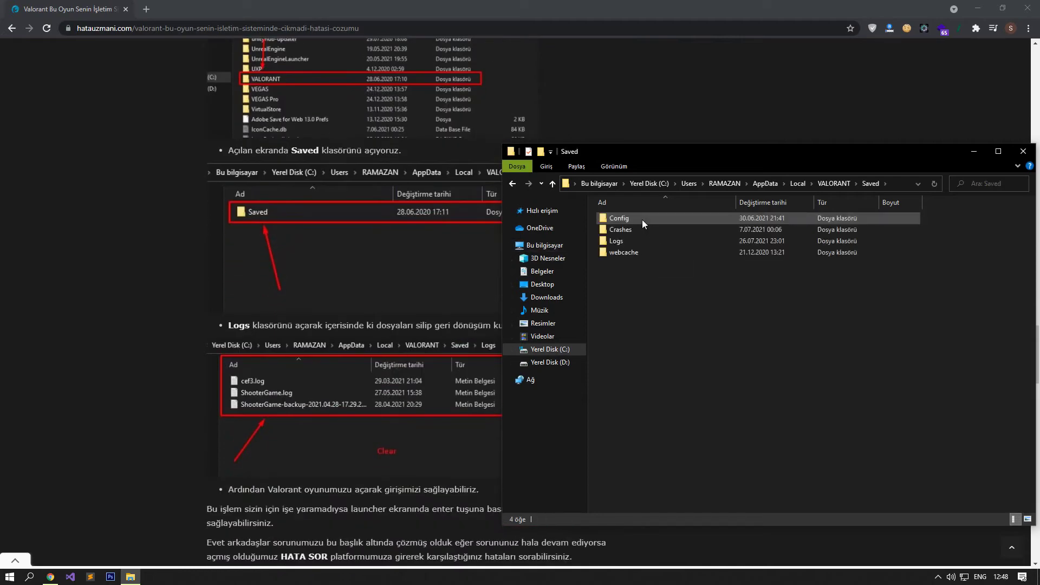
pyautogui.moveTo(625, 150); pyautogui.dragTo(746, 151)
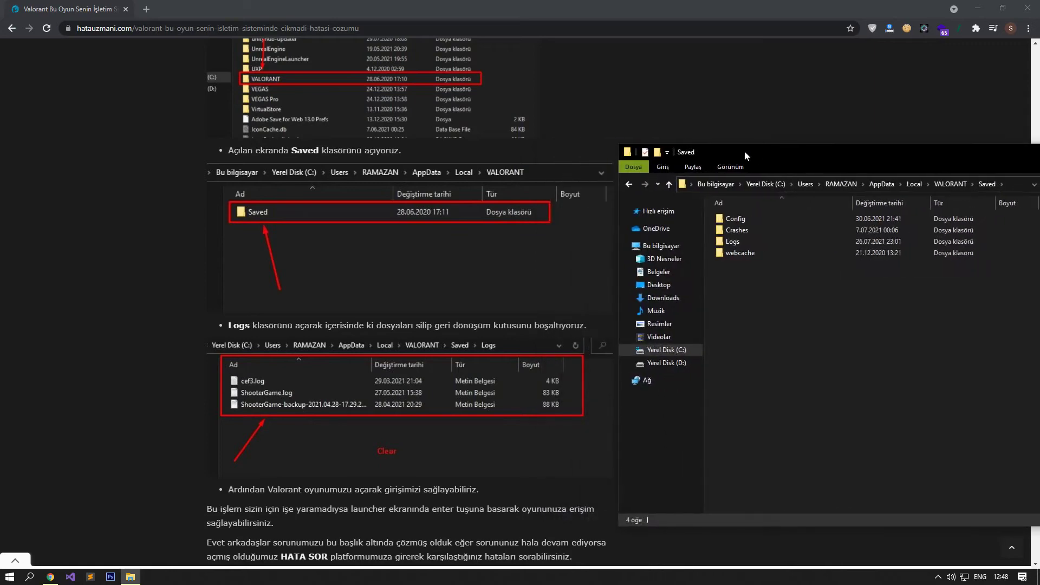
pyautogui.click(741, 242)
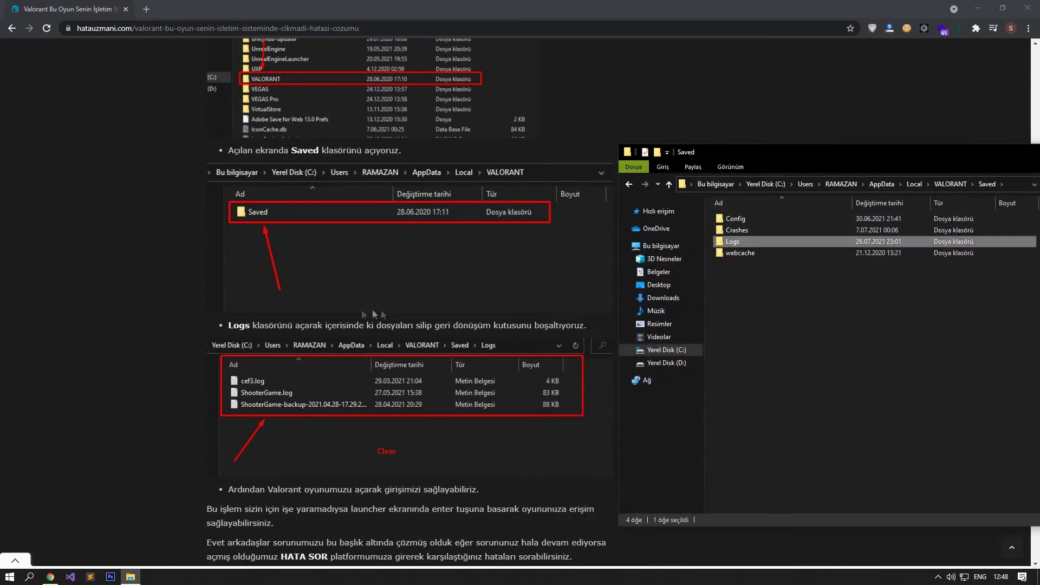
pyautogui.scroll(-1, 387, 314)
pyautogui.doubleClick(740, 245)
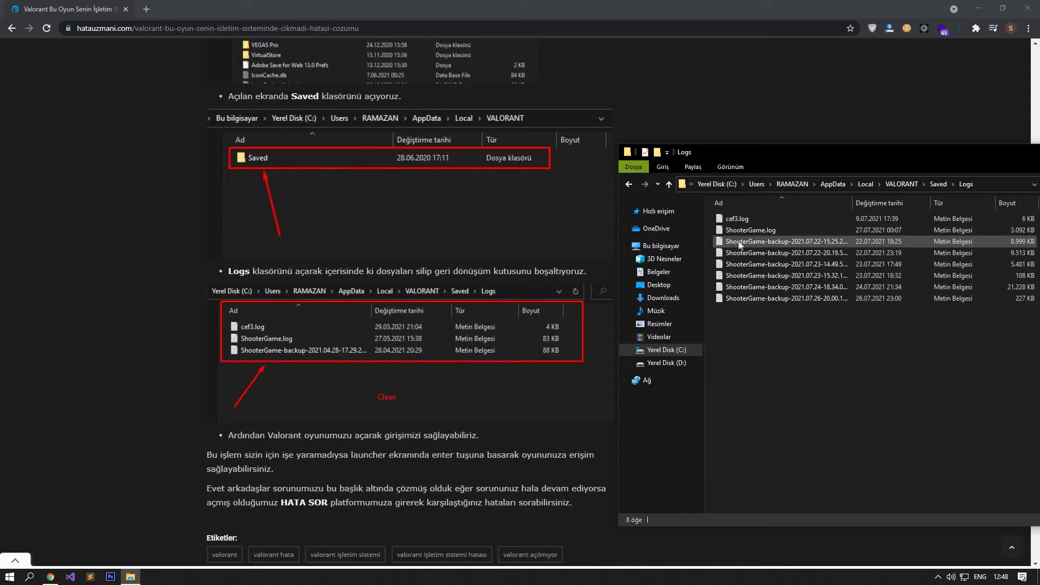
# Step: Delete all the files in VALORANT's Logs folder and close the folder window
pyautogui.moveTo(757, 336); pyautogui.dragTo(758, 217)
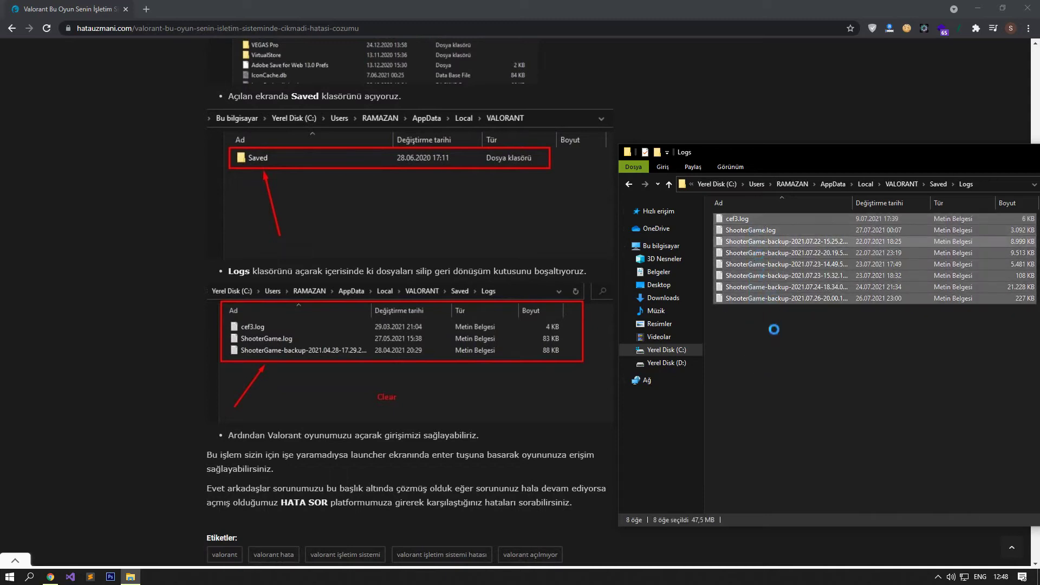
pyautogui.rightClick(756, 299)
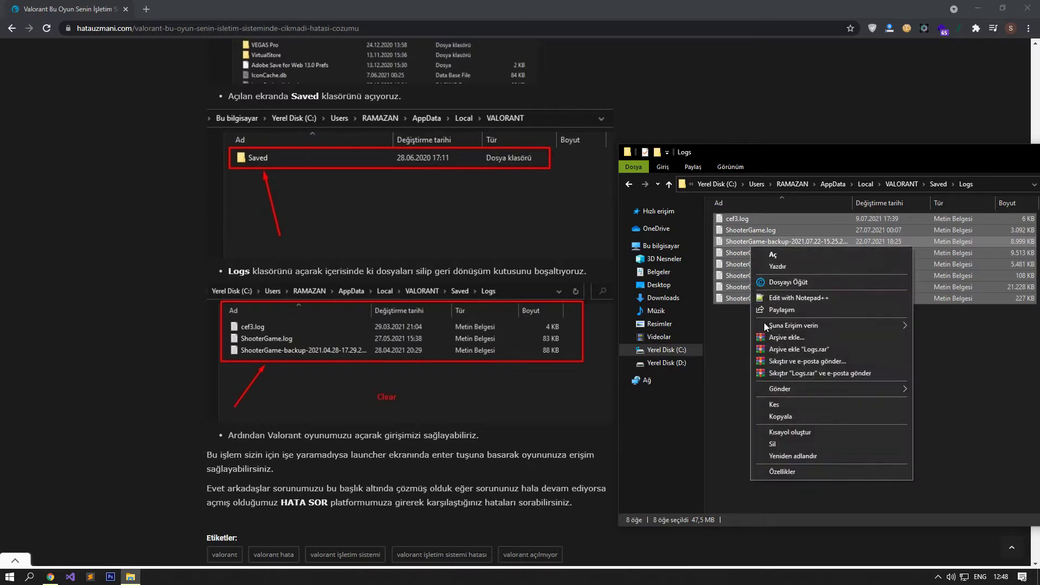
pyautogui.click(774, 444)
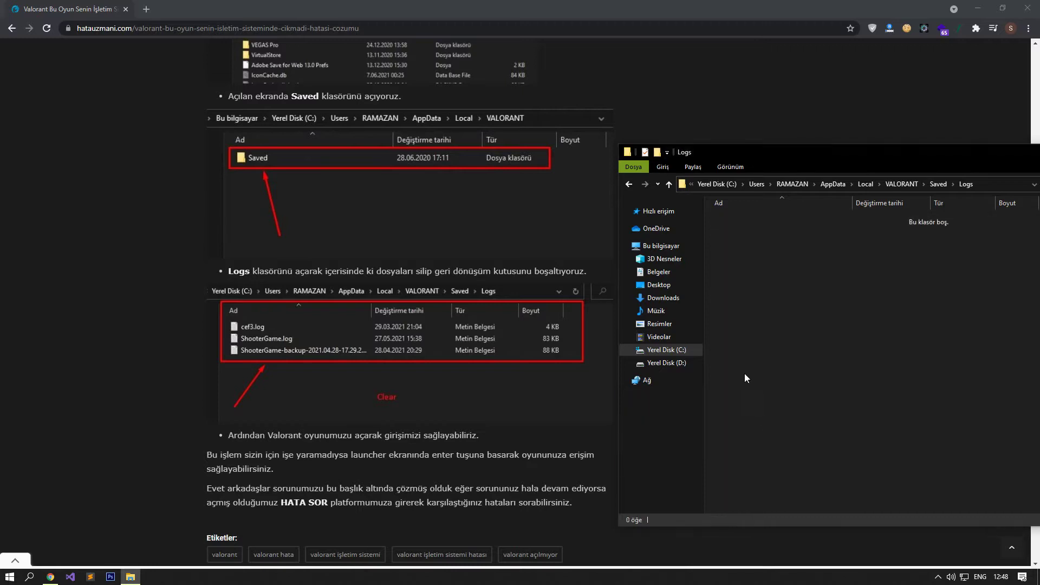
pyautogui.moveTo(772, 158); pyautogui.dragTo(626, 152)
pyautogui.click(912, 151)
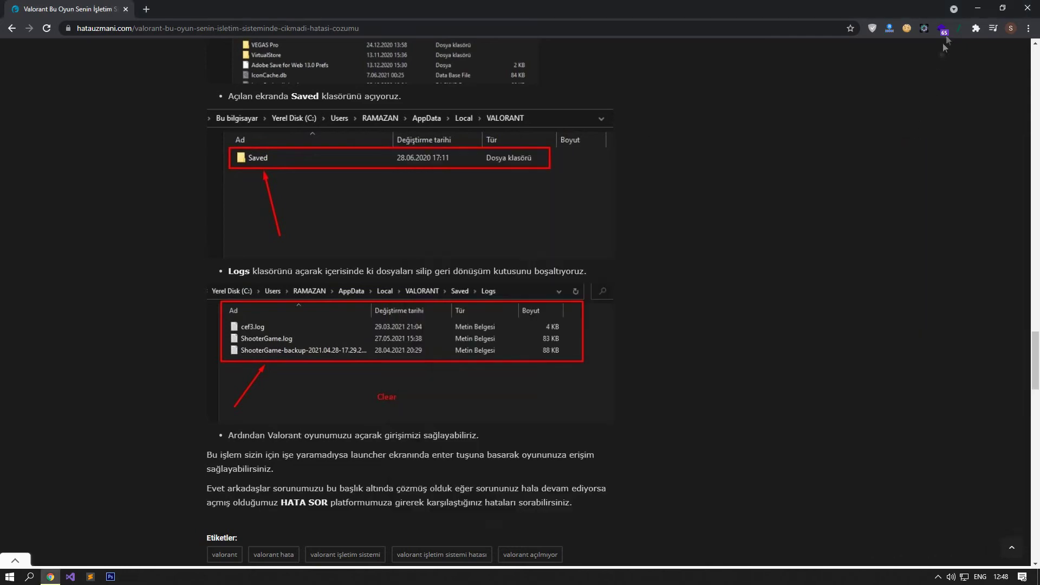
# Step: Minimize the browser and empty the Recycle Bin (Geri Dönüşüm Kutusu) on the desktop
pyautogui.click(978, 9)
pyautogui.rightClick(10, 72)
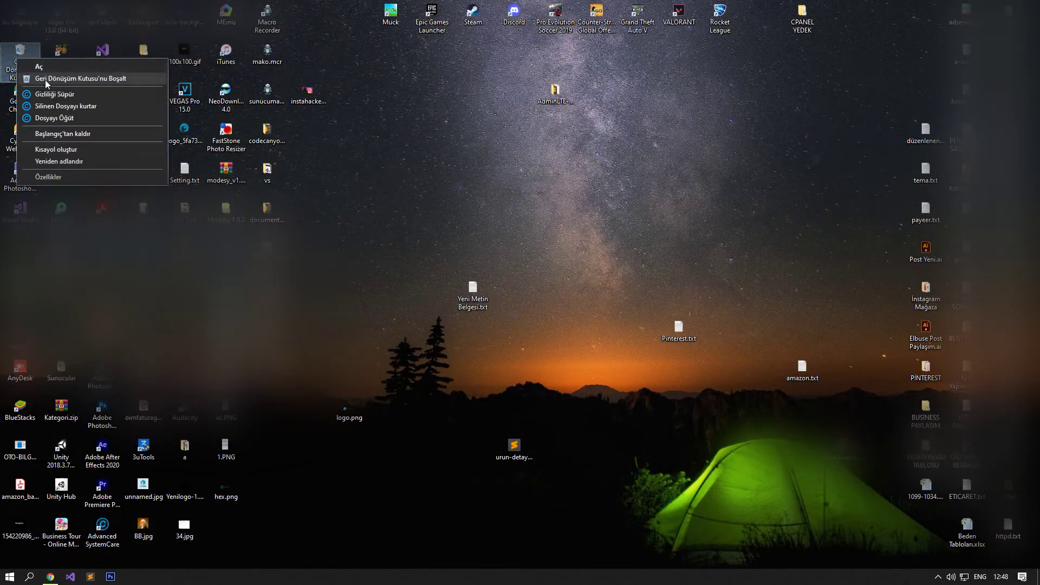
pyautogui.click(22, 78)
pyautogui.click(562, 296)
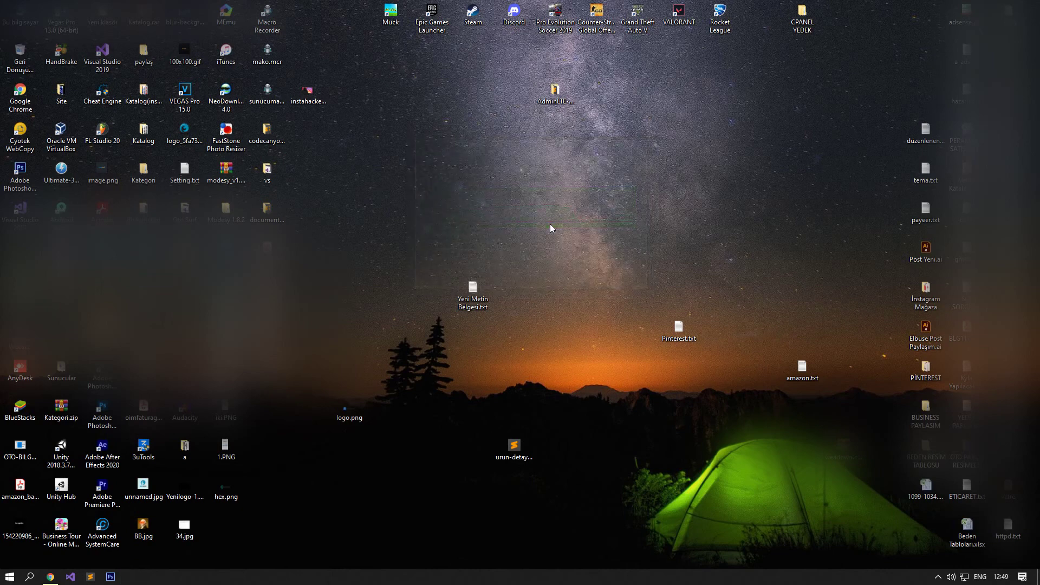
# Step: Launch VALORANT from its desktop shortcut as administrator and bring the Riot sign-in window to the front
pyautogui.doubleClick(677, 24)
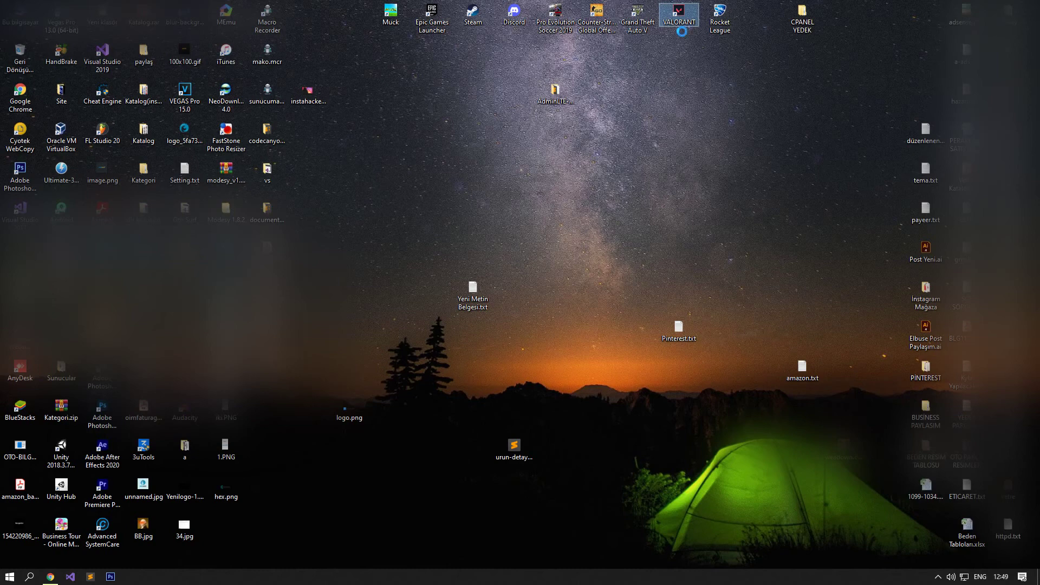
pyautogui.rightClick(675, 26)
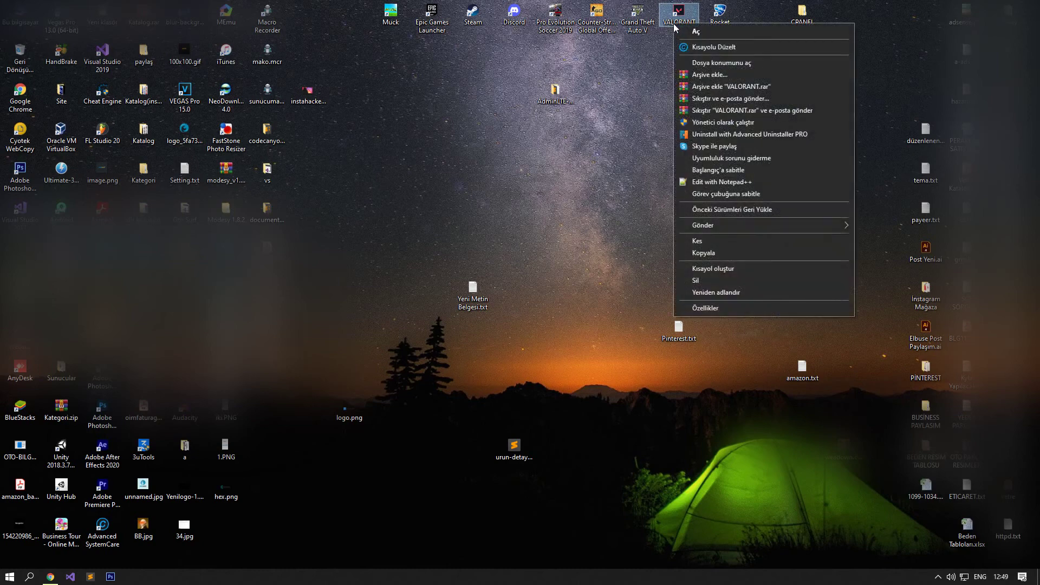
pyautogui.click(717, 124)
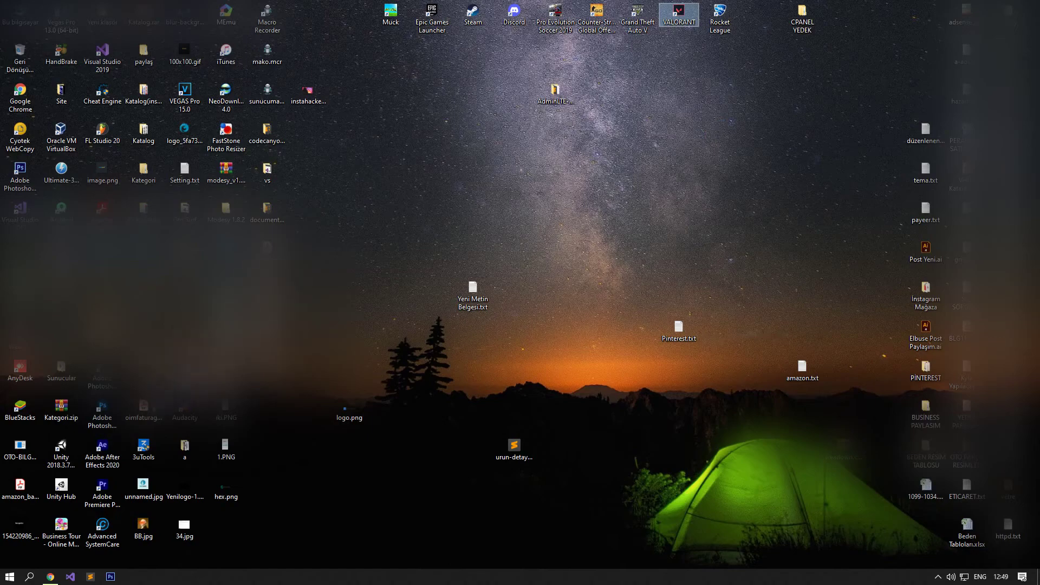
pyautogui.click(51, 577)
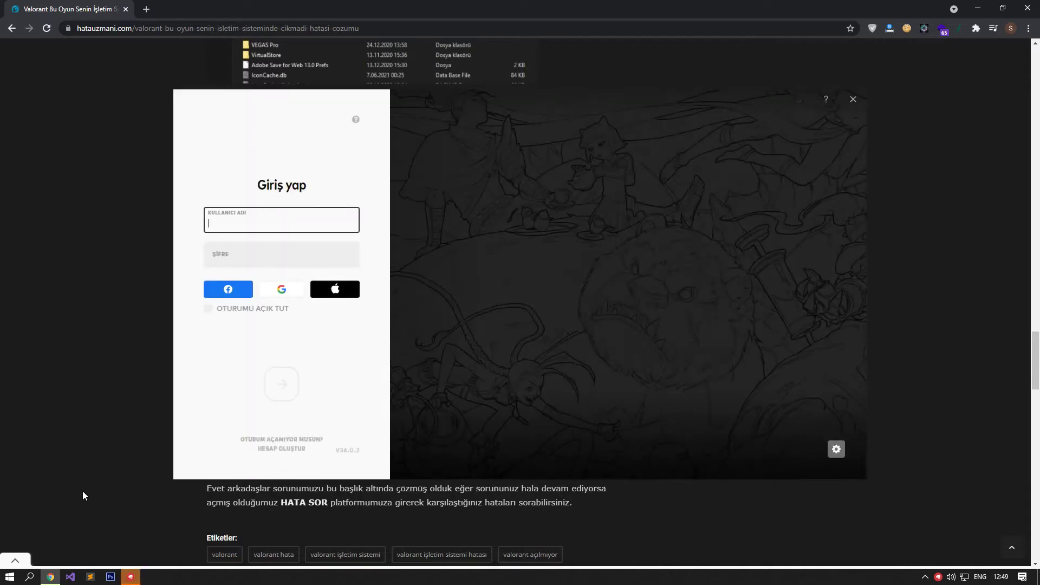
pyautogui.click(131, 578)
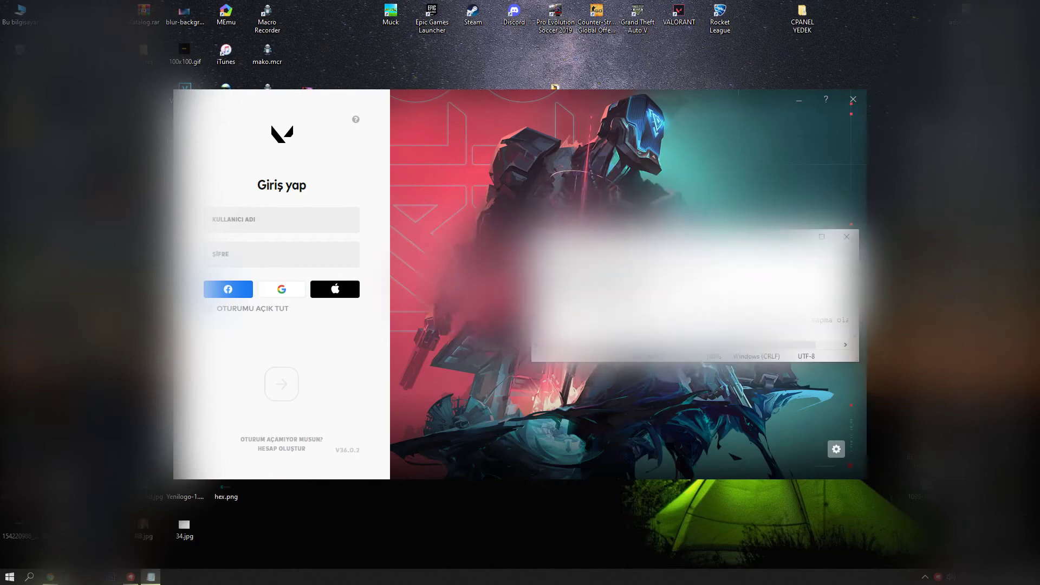
# Step: Paste the account's username and password from the text file into the Riot sign-in form and log in
pyautogui.hotkey('alt', 'Tab')
pyautogui.hotkey('ctrl', 'v')
pyautogui.hotkey('alt', 'Tab')
pyautogui.hotkey('alt', 'Tab')
pyautogui.hotkey('ctrl', 'v')
pyautogui.click(281, 384)
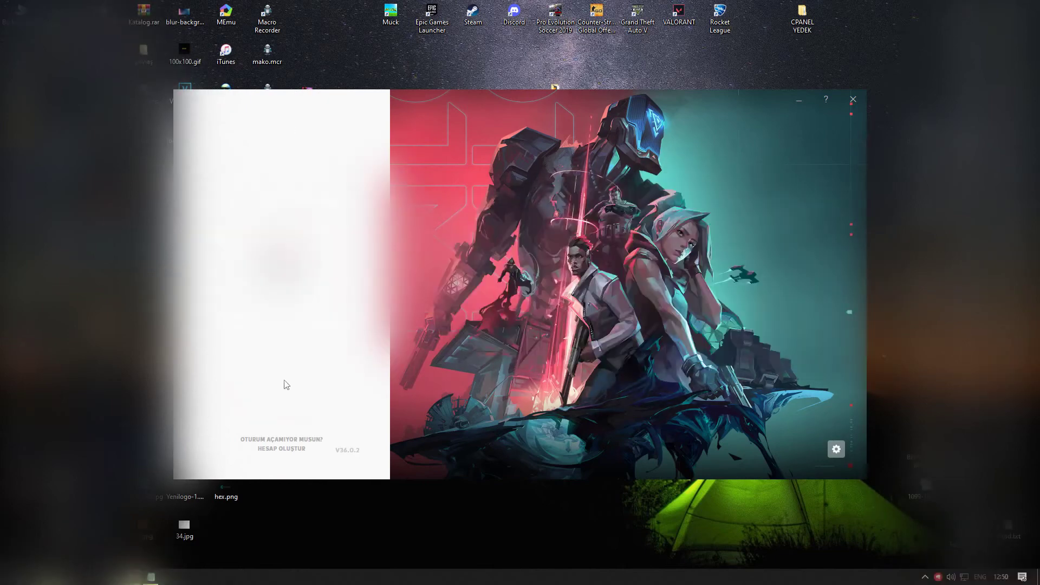
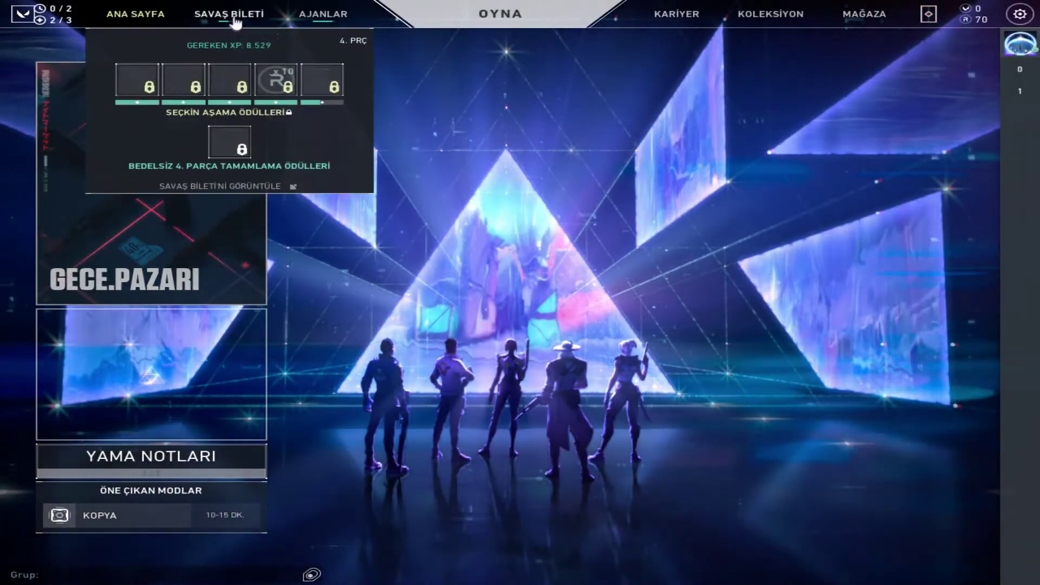
# Step: Check the Savaş Bileti, Ajanlar and Ana Sayfa entries of the game's main menu and exit to the desktop
pyautogui.click(232, 13)
pyautogui.click(323, 13)
pyautogui.click(136, 13)
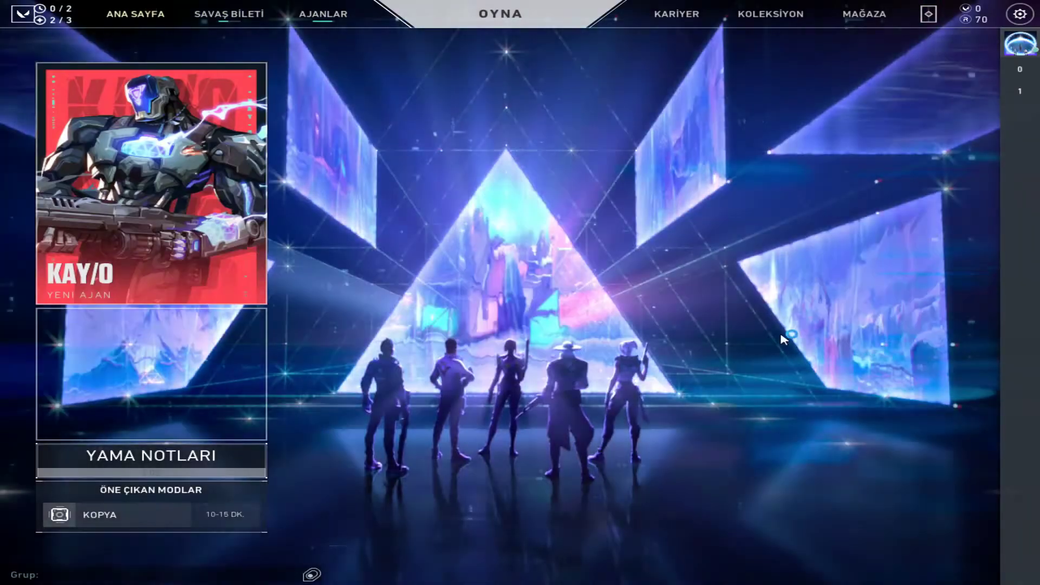
pyautogui.press('super')
pyautogui.click(502, 357)
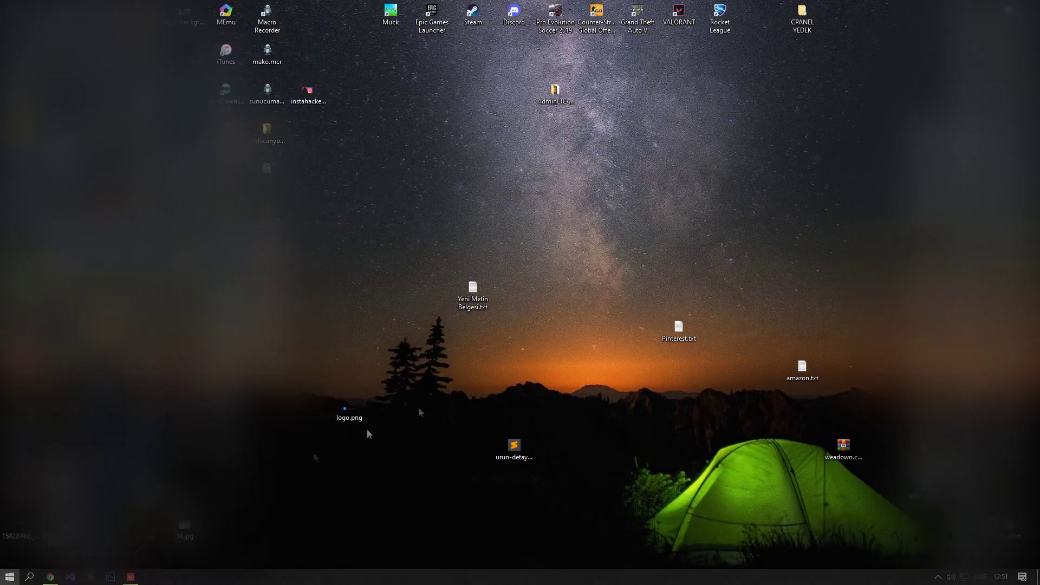
pyautogui.click(131, 578)
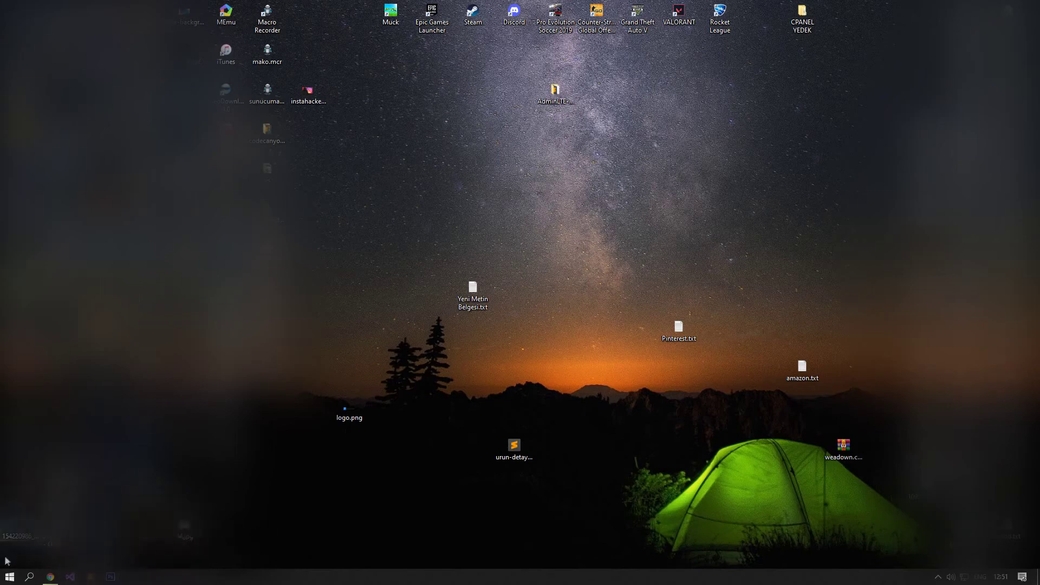
# Step: Search Windows for "hizmetler", open the Services console and go to the services starting with V
pyautogui.click(3, 578)
pyautogui.write('hizmetler')
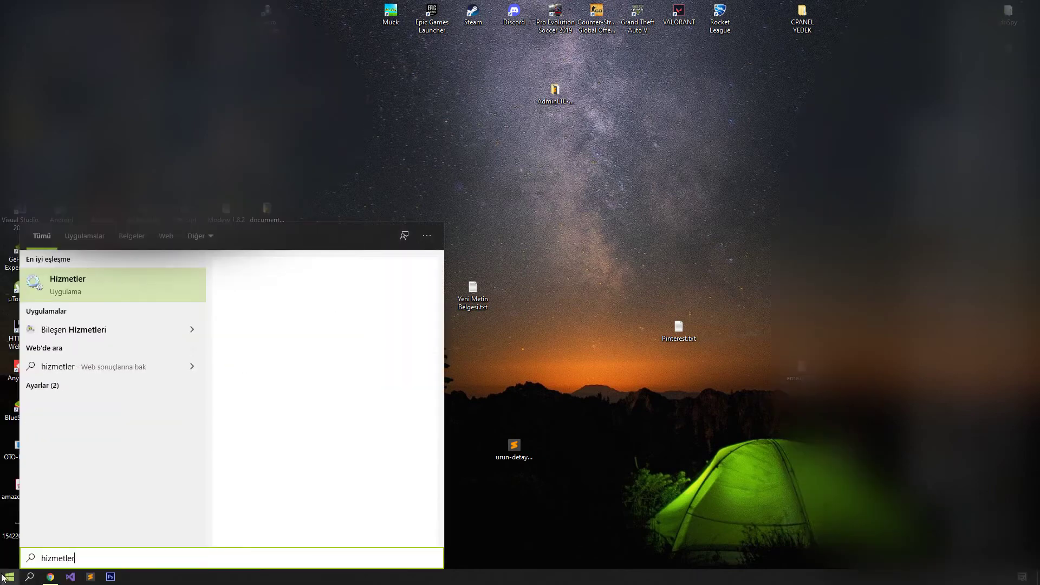
pyautogui.press('Return')
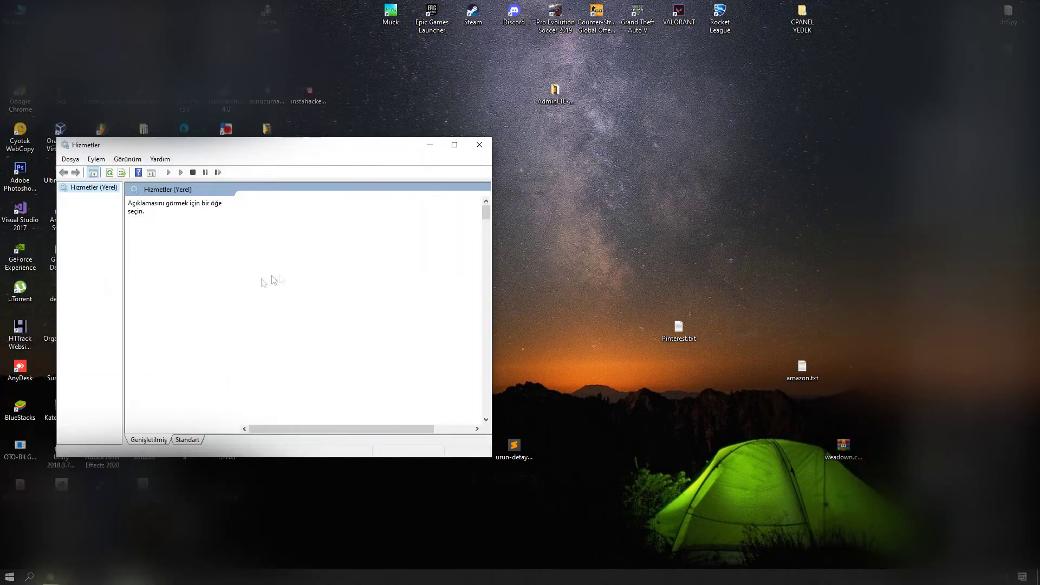
pyautogui.moveTo(302, 148); pyautogui.dragTo(404, 147)
pyautogui.press('v')
pyautogui.press('v')
pyautogui.press('v')
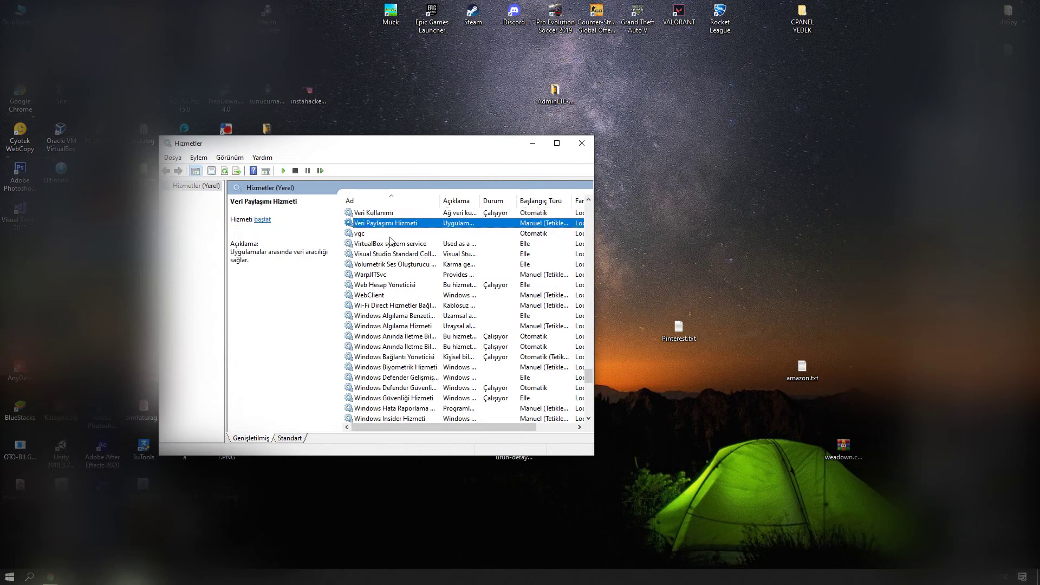
# Step: Start the vgc service with its startup type set to Otomatik, apply the settings and close the Services console
pyautogui.doubleClick(387, 234)
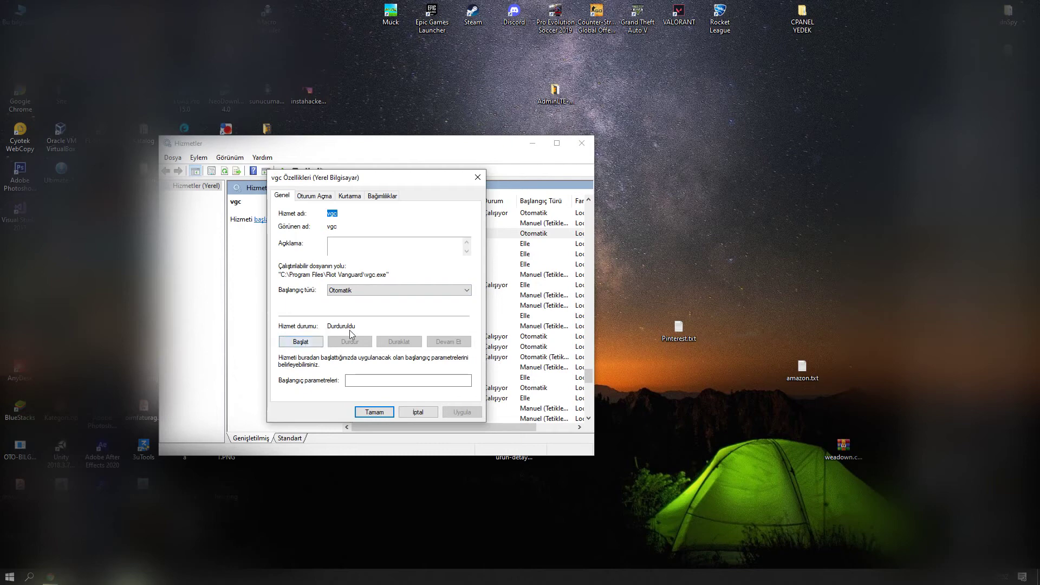
pyautogui.click(301, 342)
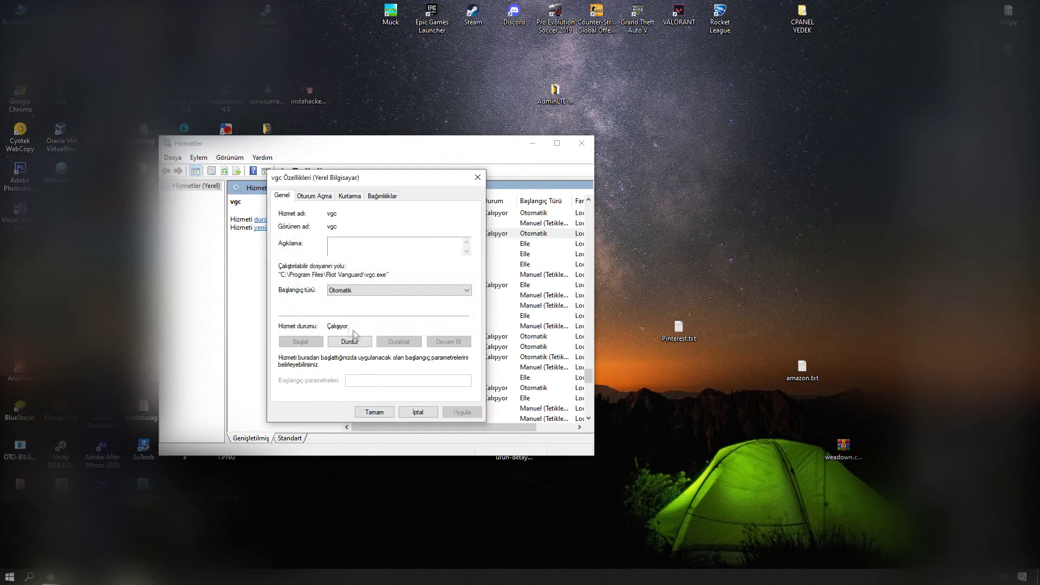
pyautogui.click(342, 290)
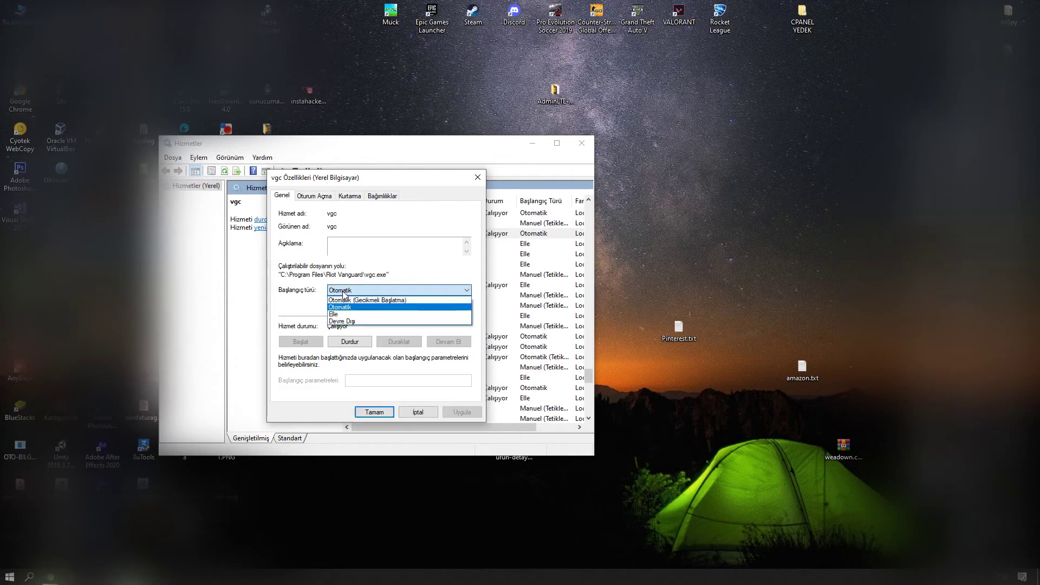
pyautogui.click(347, 308)
pyautogui.click(462, 412)
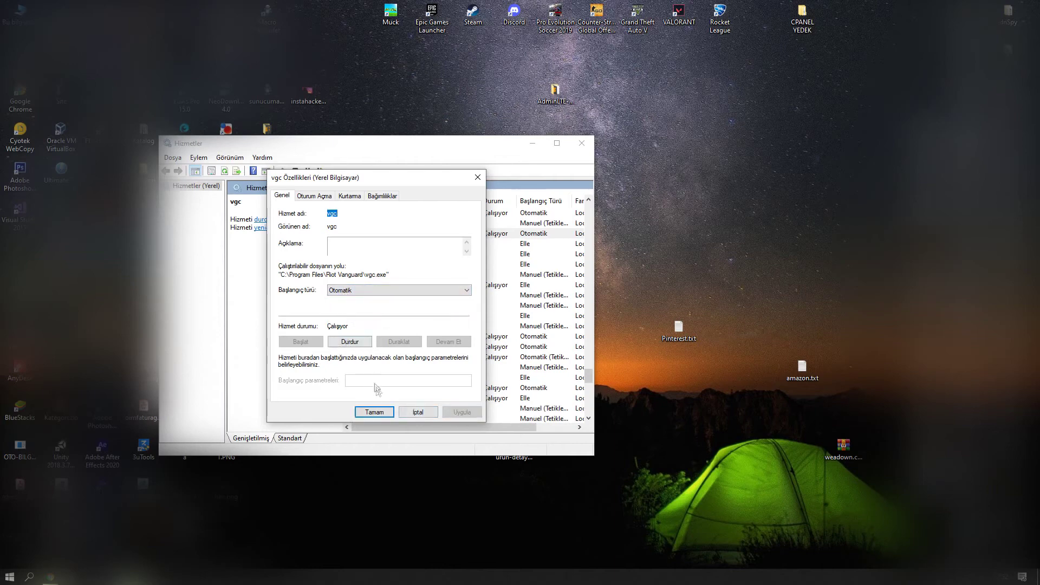
pyautogui.click(374, 411)
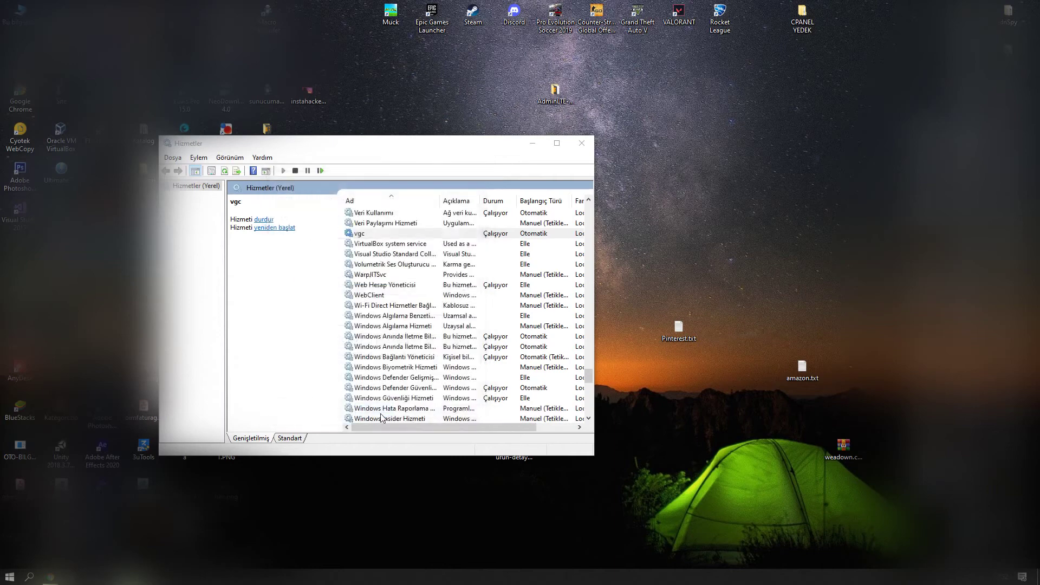
pyautogui.click(581, 143)
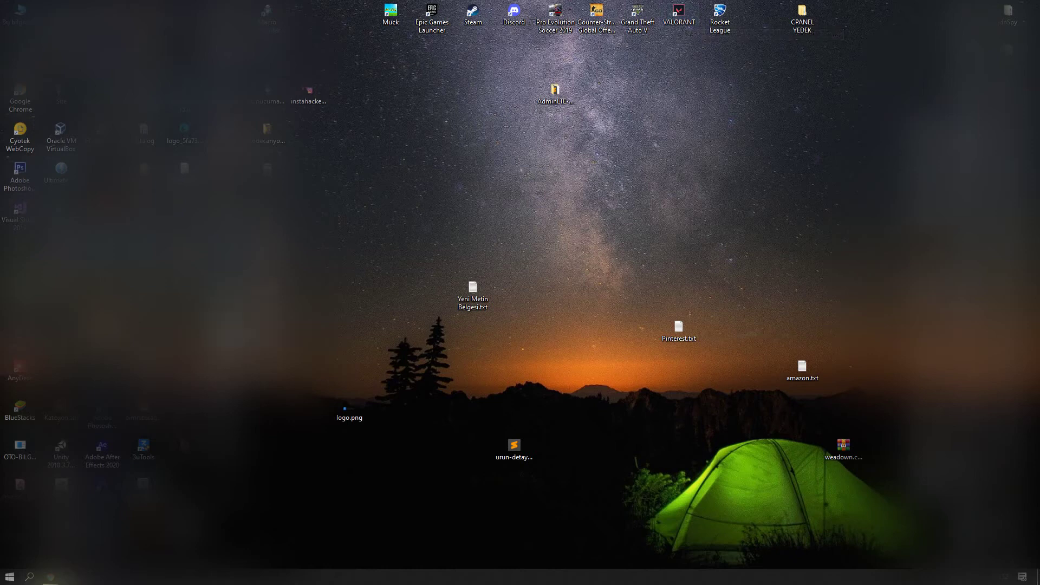
# Step: Return to the article in Chrome, go to the site's HATA SOR platform and open its Bir Soru Sor page
pyautogui.click(50, 577)
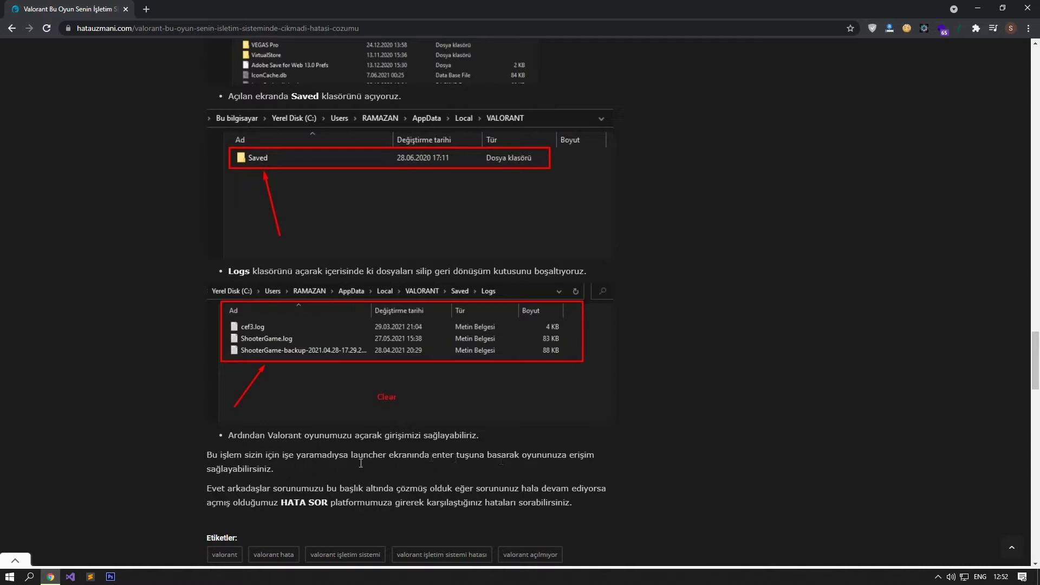
pyautogui.scroll(20, 361, 463)
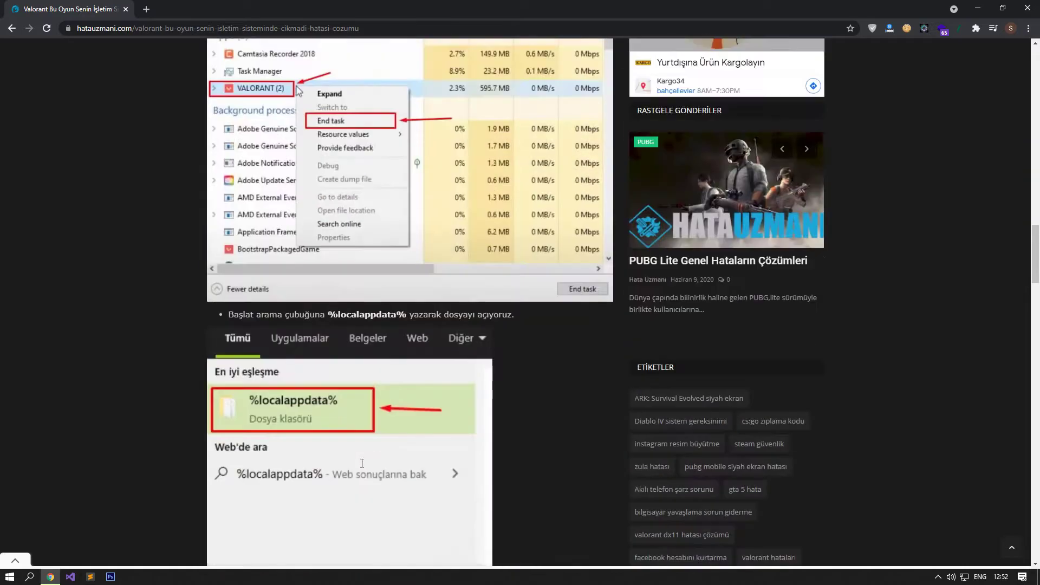
pyautogui.scroll(10, 362, 463)
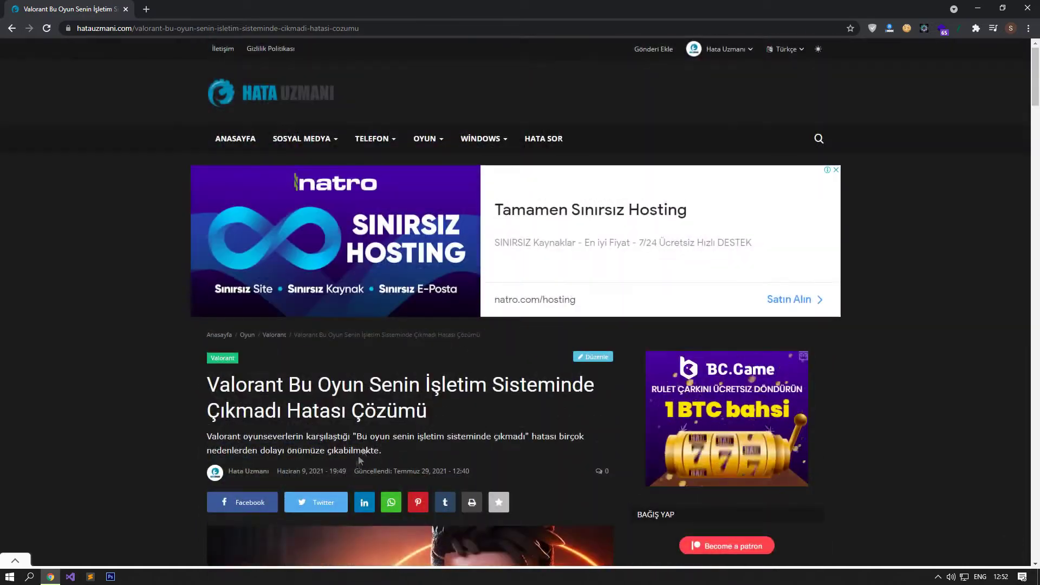
pyautogui.click(557, 142)
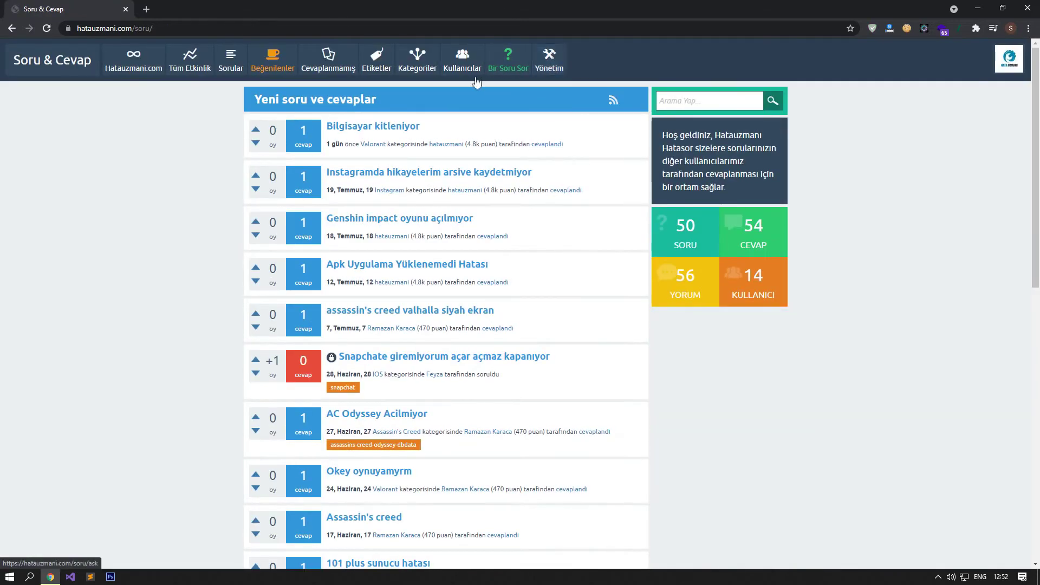
pyautogui.click(504, 69)
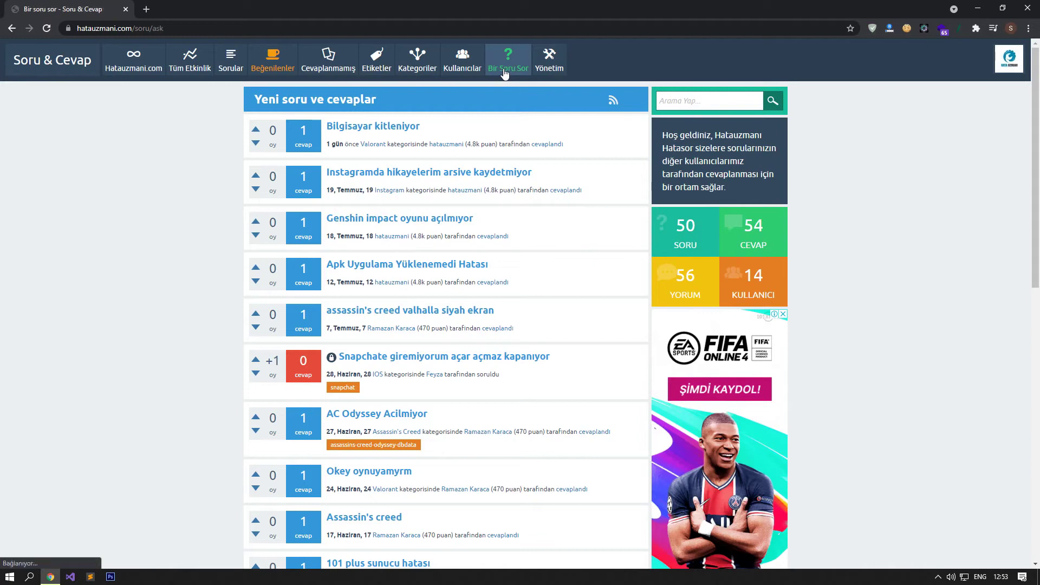